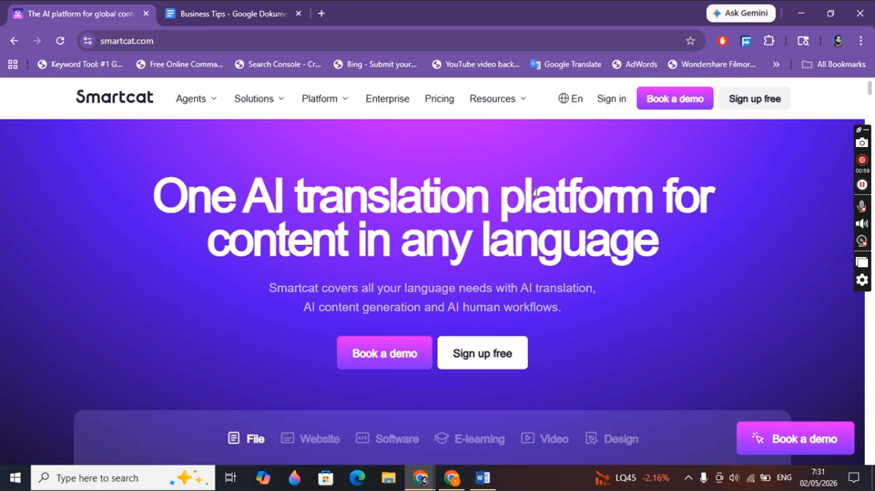
Open the page for creating a free Smartcat account.
{"action": "left_click", "coordinate": [610, 101]}
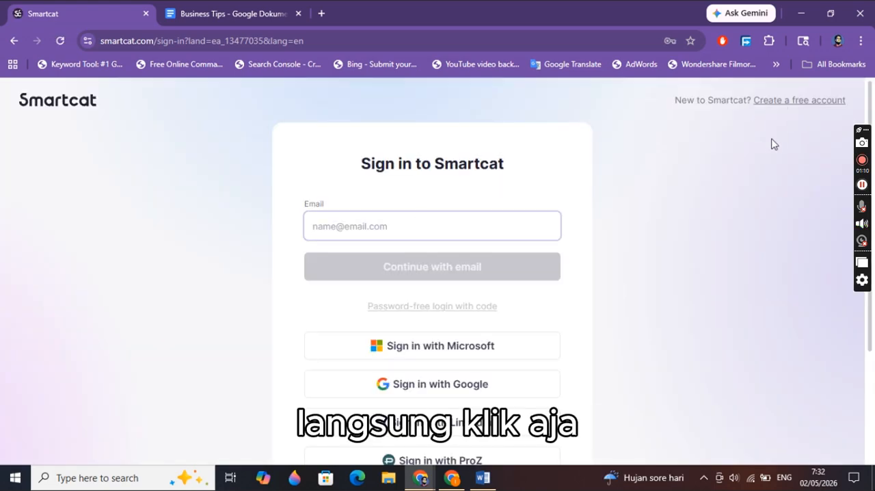
{"action": "left_click", "coordinate": [795, 105]}
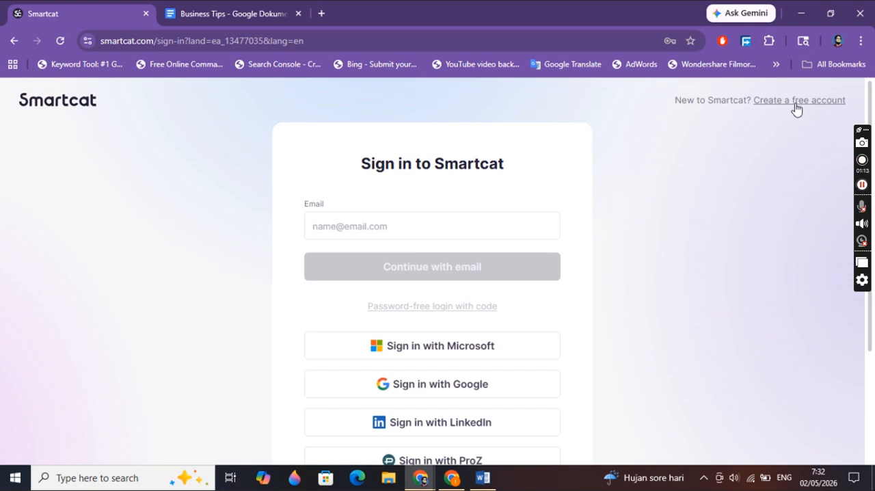
{"action": "left_click", "coordinate": [795, 106]}
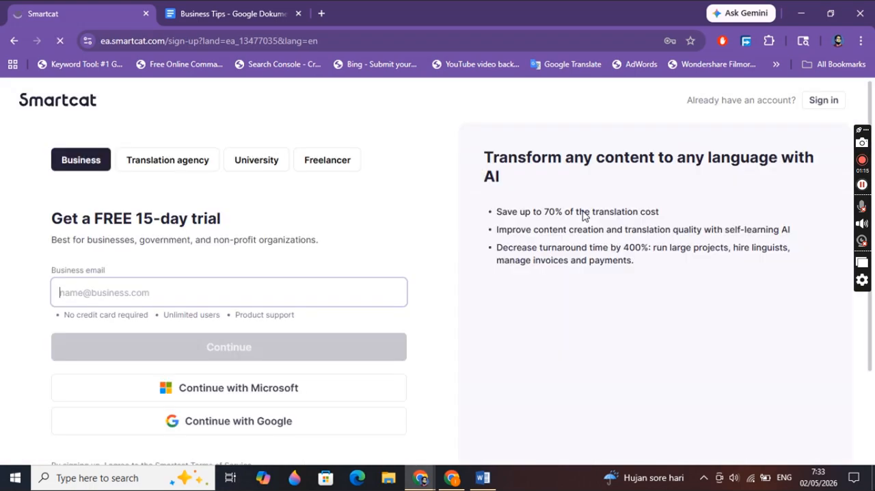
Review the sign-up account types, including University, and choose the Freelancer account.
{"action": "scroll", "coordinate": [439, 246], "scroll_direction": "down", "scroll_amount": 2}
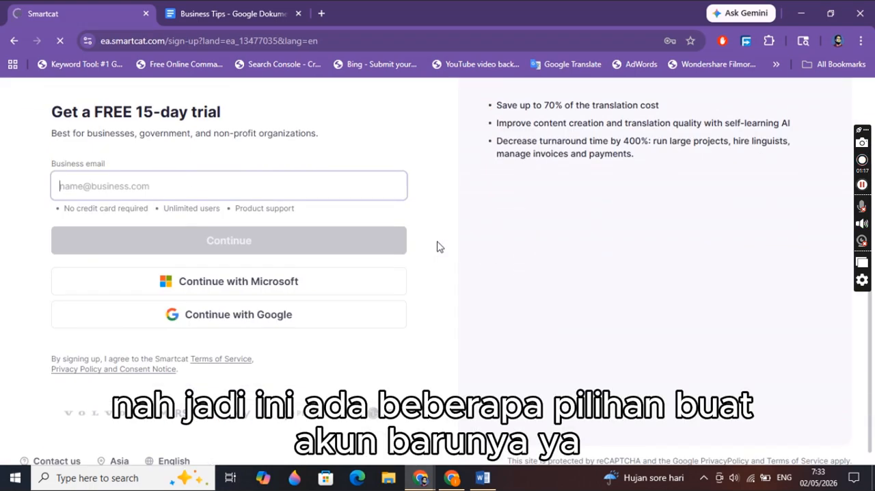
{"action": "scroll", "coordinate": [439, 246], "scroll_direction": "up", "scroll_amount": 1}
{"action": "scroll", "coordinate": [438, 243], "scroll_direction": "up", "scroll_amount": 1}
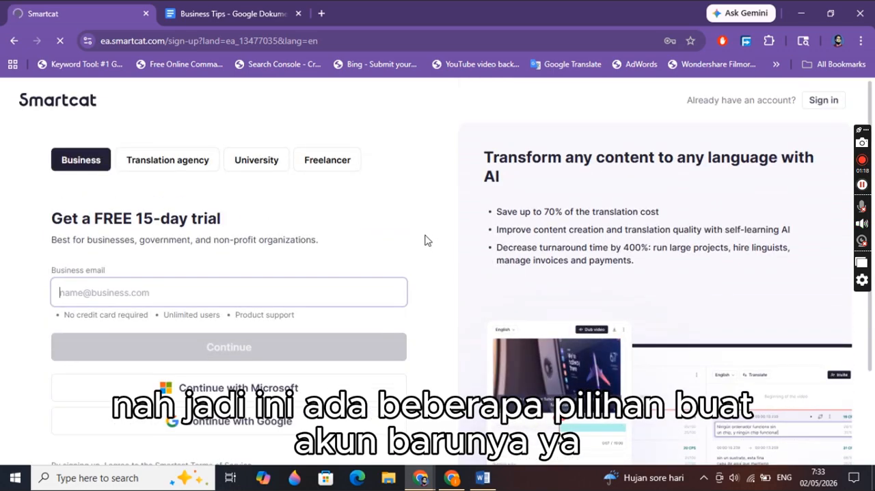
{"action": "left_click", "coordinate": [274, 165]}
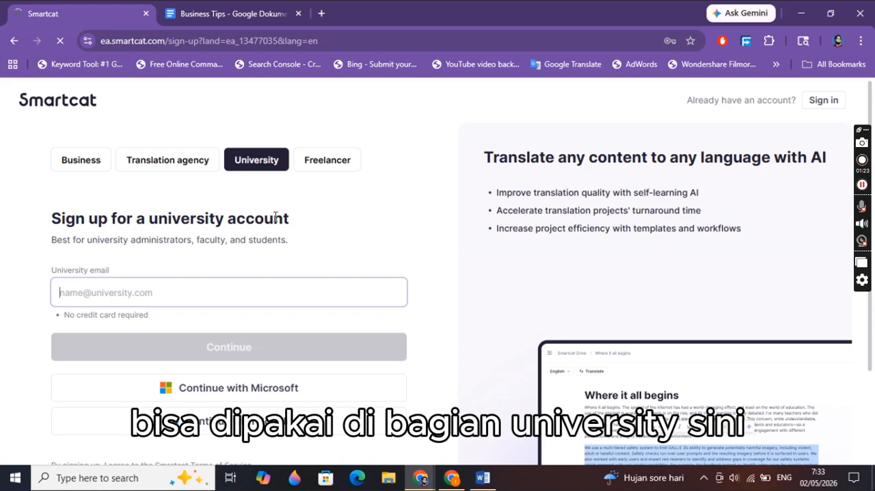
{"action": "left_click", "coordinate": [329, 161]}
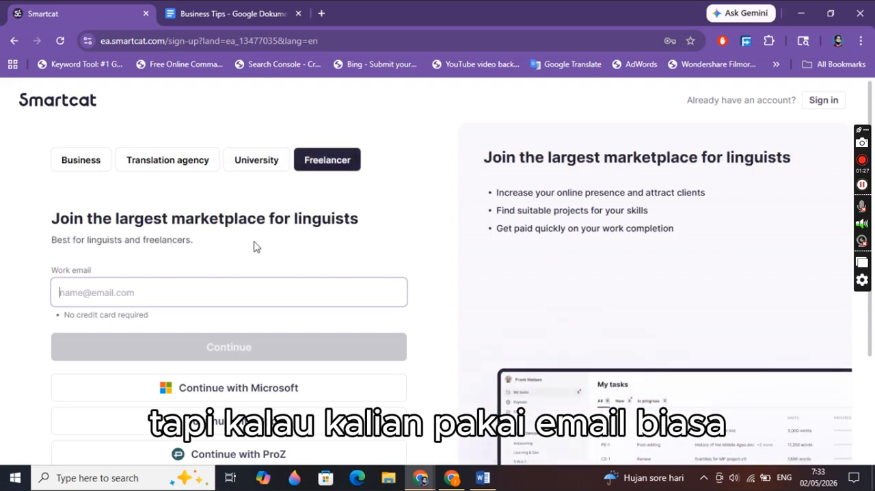
Submit the suggested work email for the freelancer account and enter the 6-digit verification code sent to it.
{"action": "scroll", "coordinate": [253, 243], "scroll_direction": "down", "scroll_amount": 2}
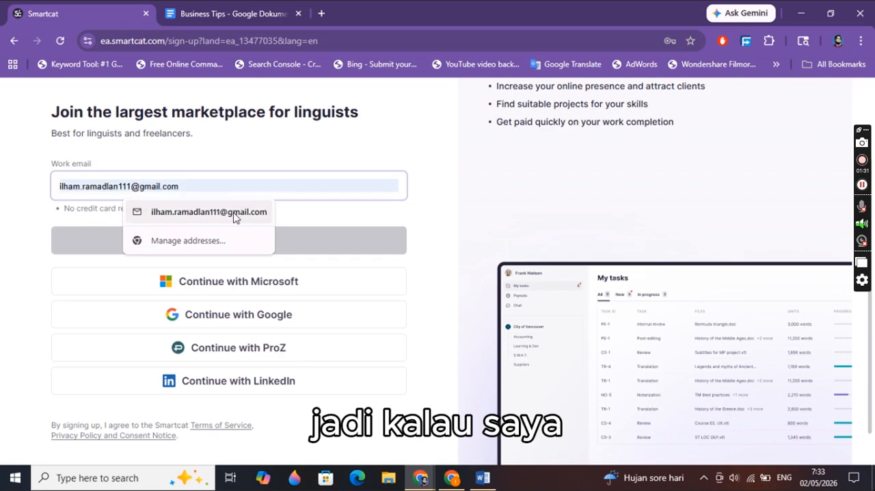
{"action": "left_click", "coordinate": [237, 213]}
{"action": "scroll", "coordinate": [261, 207], "scroll_direction": "up", "scroll_amount": 2}
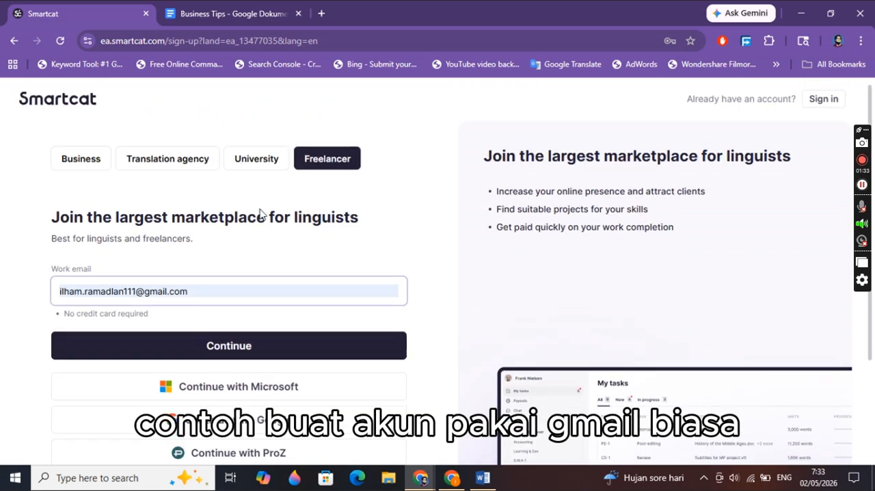
{"action": "left_click", "coordinate": [267, 354]}
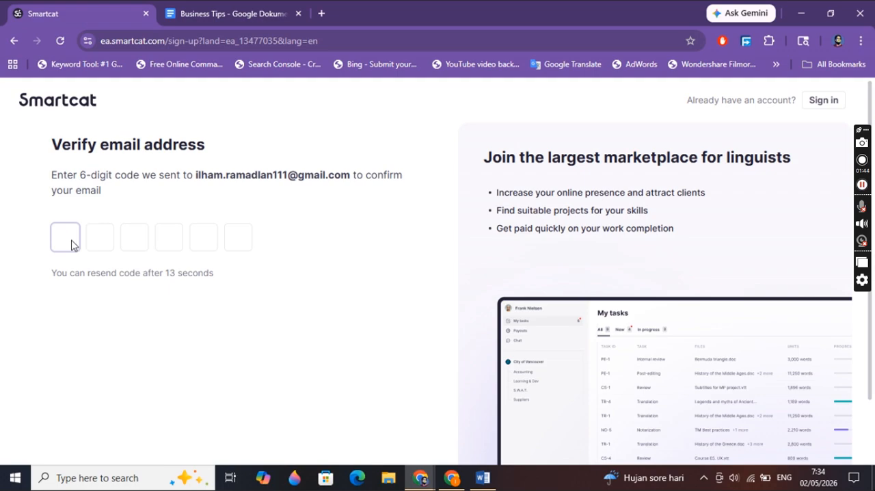
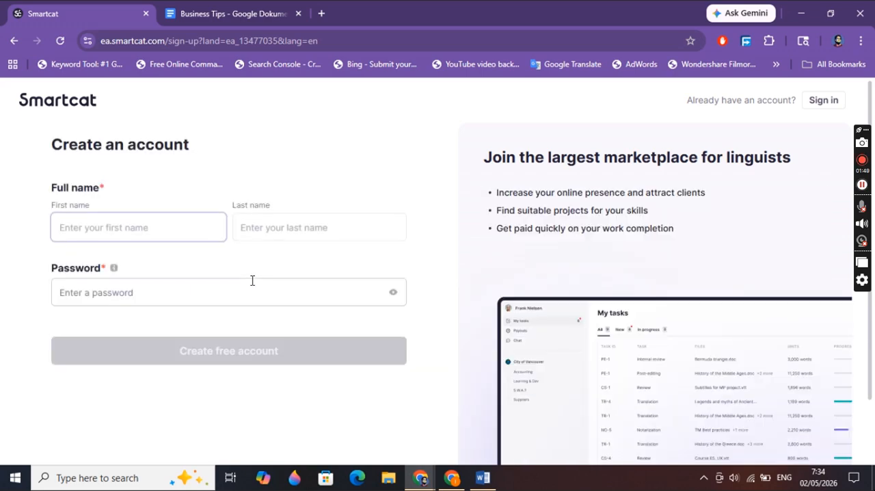
Enter the account holder's first name and last name in the account creation form.
{"action": "left_click", "coordinate": [181, 233]}
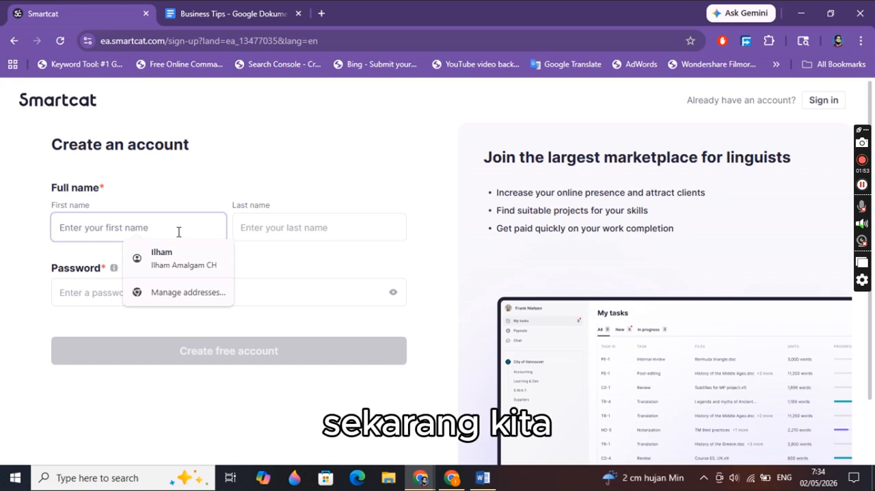
{"action": "type", "text": "I"}
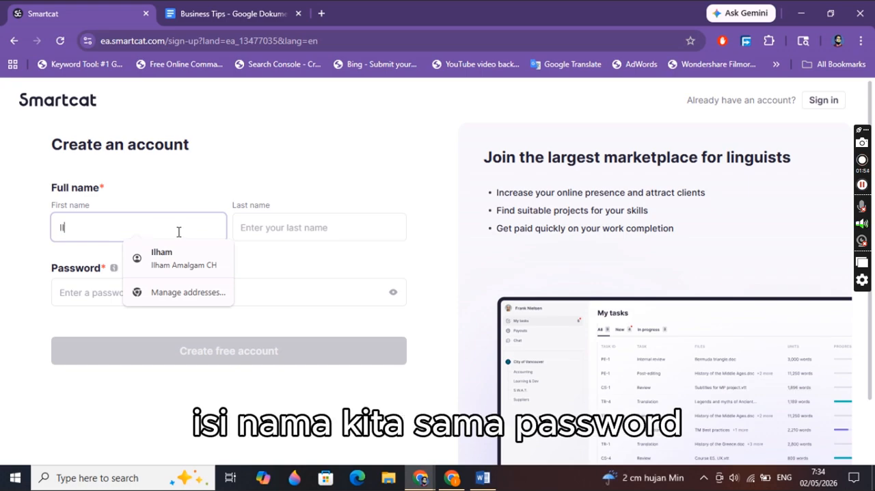
{"action": "type", "text": "lham"}
{"action": "key", "text": "Tab"}
{"action": "type", "text": "R"}
{"action": "key", "text": "Tab"}
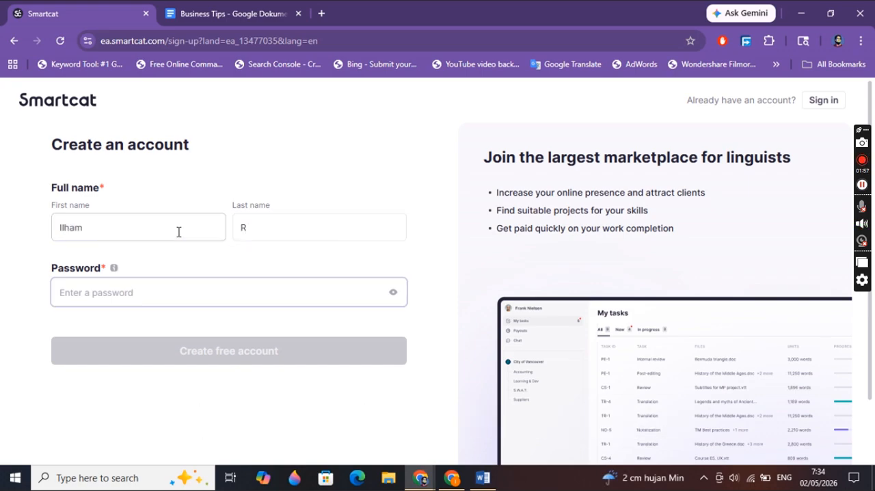
Enter the account password, create the free account and save the password in the browser.
{"action": "type", "text": "I"}
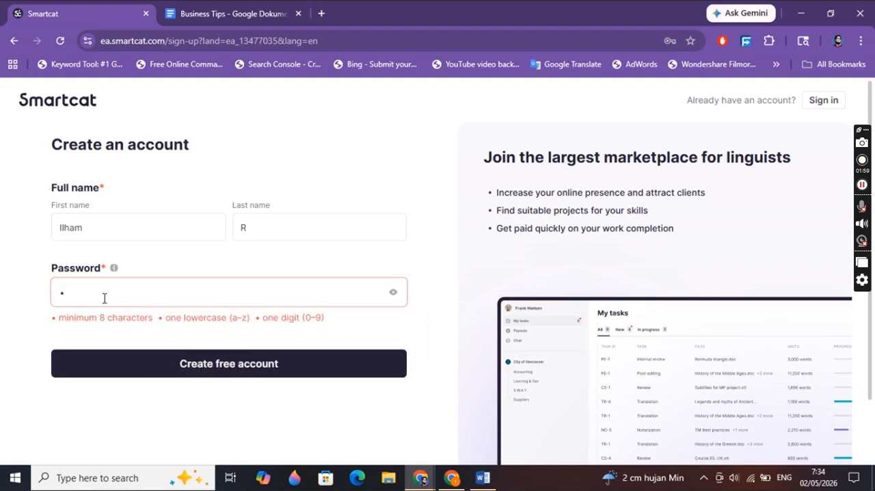
{"action": "type", "text": "•••••••••••"}
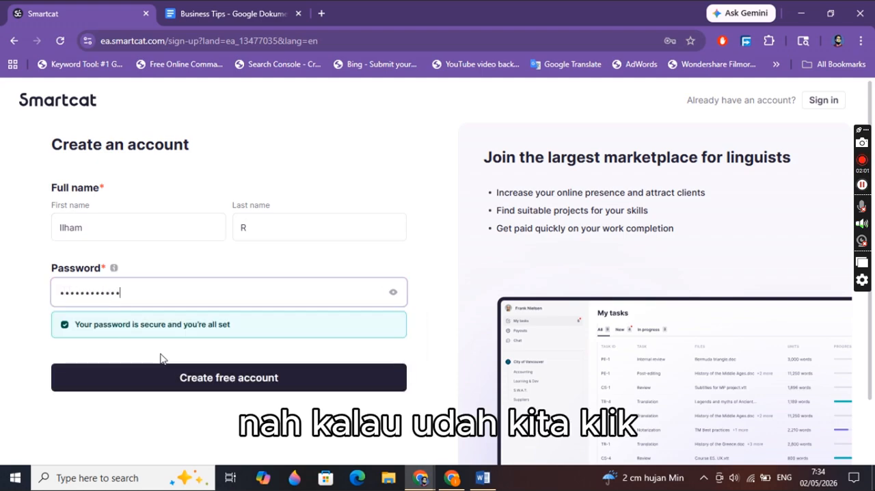
{"action": "left_click", "coordinate": [269, 372]}
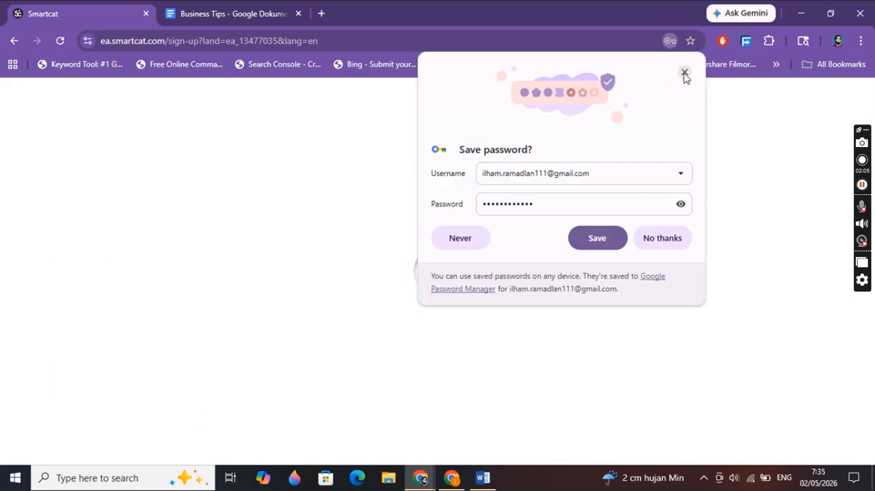
{"action": "left_click", "coordinate": [587, 245]}
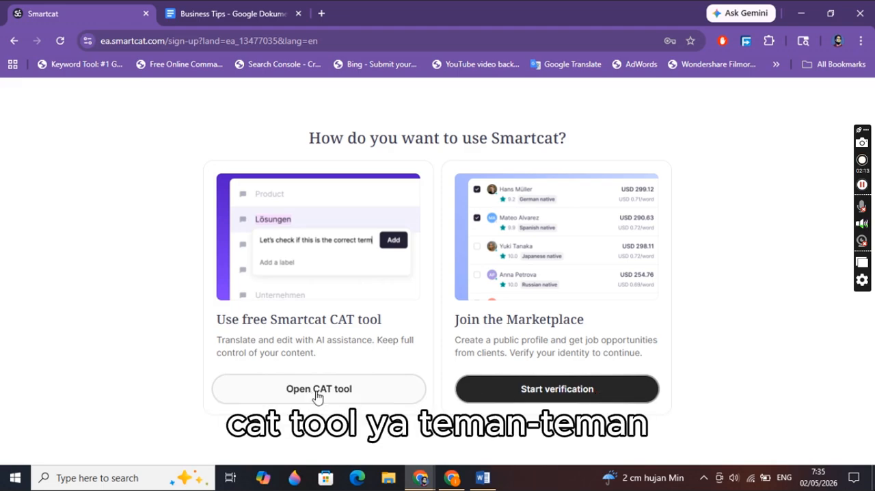
Open the free Smartcat CAT tool and go to the Glossaries section of the linguistic assets.
{"action": "left_click", "coordinate": [316, 397]}
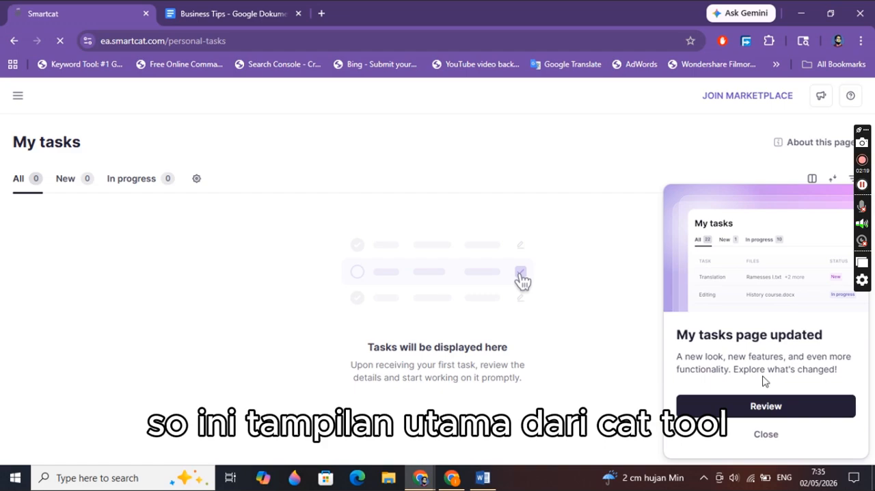
{"action": "left_click", "coordinate": [766, 434]}
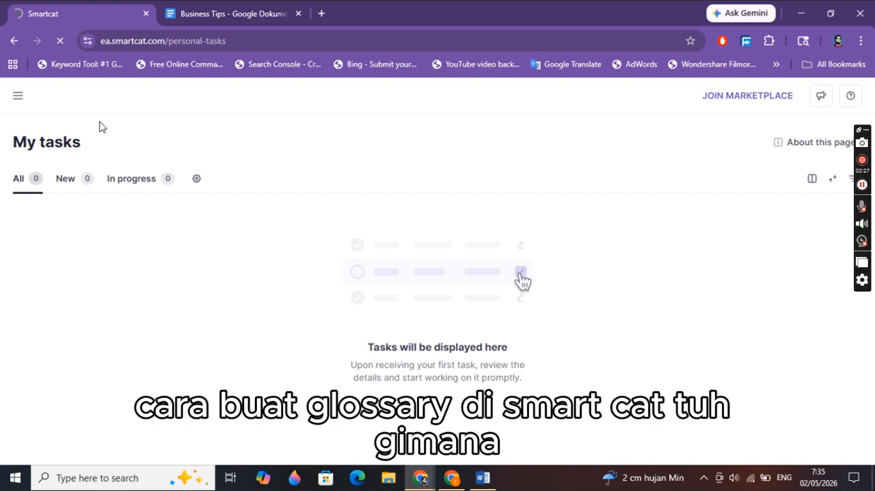
{"action": "left_click", "coordinate": [19, 97]}
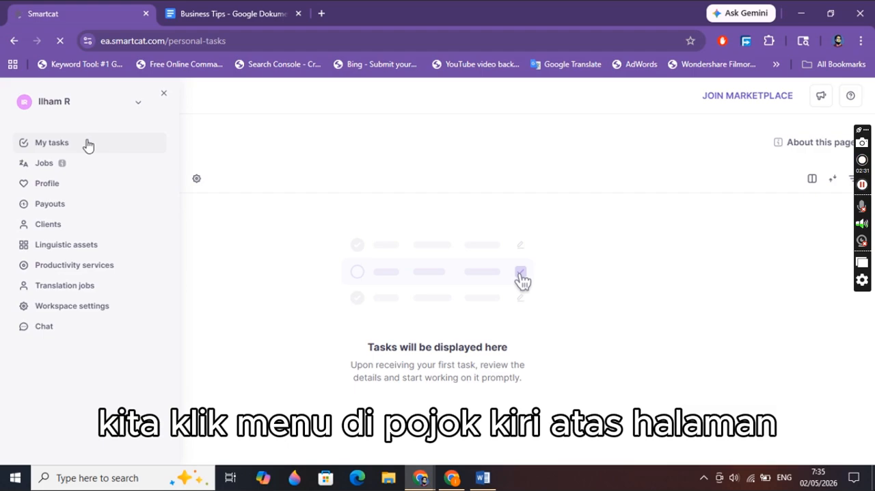
{"action": "left_click", "coordinate": [78, 253]}
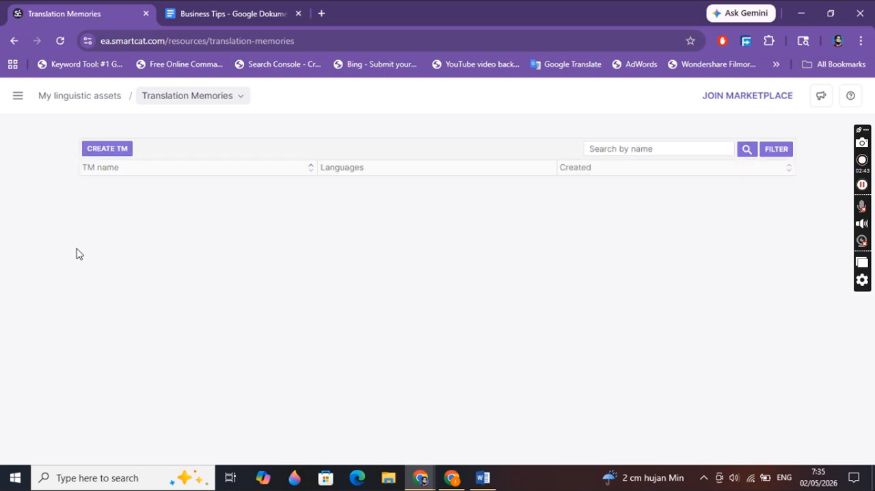
{"action": "left_click", "coordinate": [234, 97]}
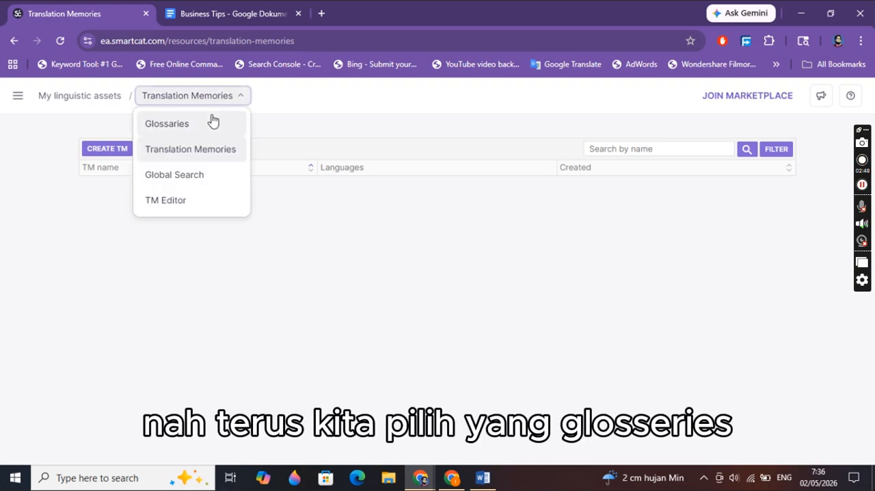
{"action": "left_click", "coordinate": [194, 132]}
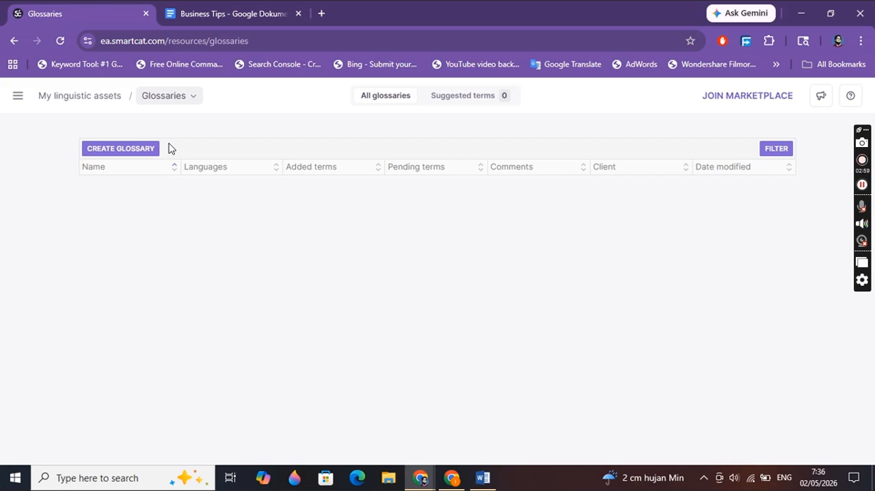
Create a glossary named "Business Terms" with English as language 1 and Indonesian as language 2.
{"action": "left_click", "coordinate": [137, 149]}
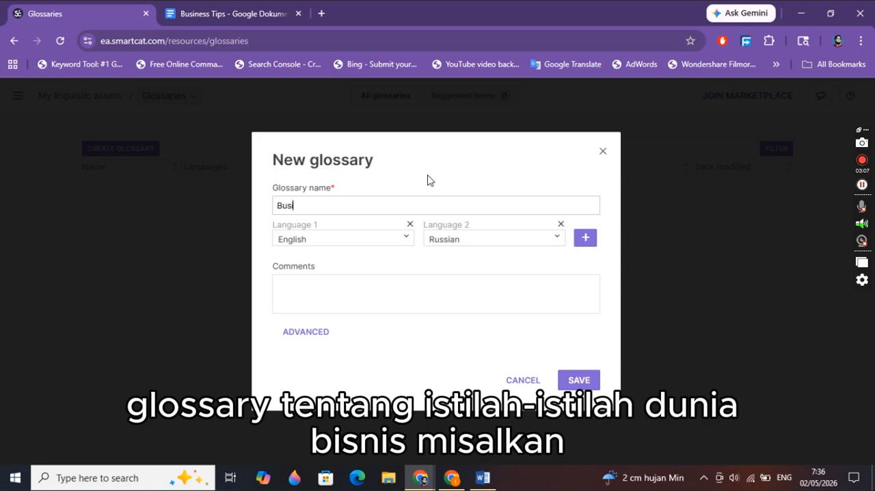
{"action": "type", "text": "erms"}
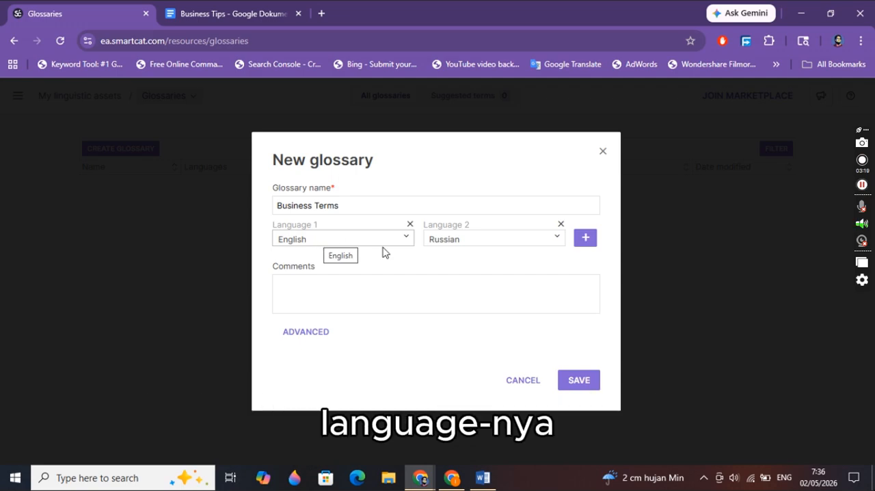
{"action": "left_click", "coordinate": [485, 245]}
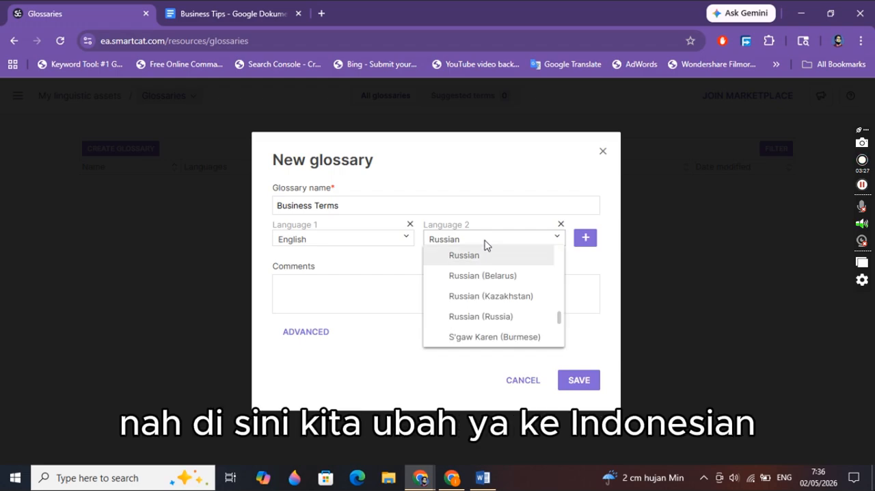
{"action": "key", "text": "i"}
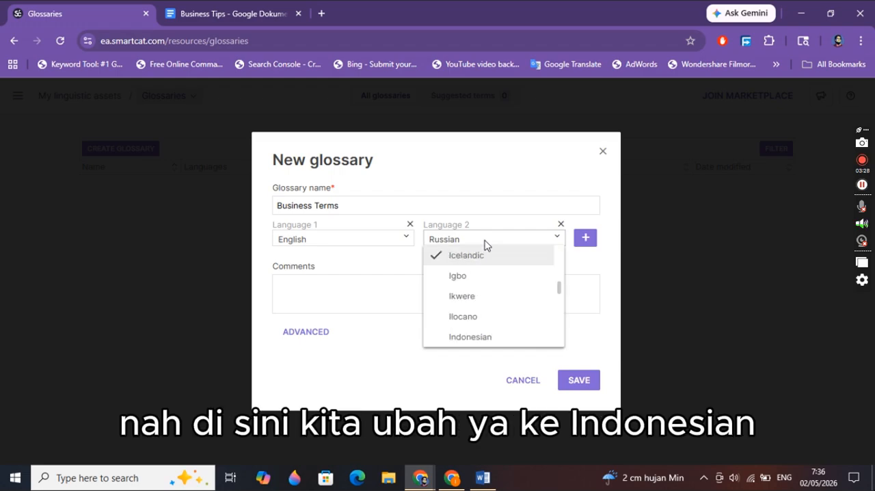
{"action": "scroll", "coordinate": [474, 303], "scroll_direction": "down", "scroll_amount": 1}
{"action": "scroll", "coordinate": [453, 284], "scroll_direction": "up", "scroll_amount": 2}
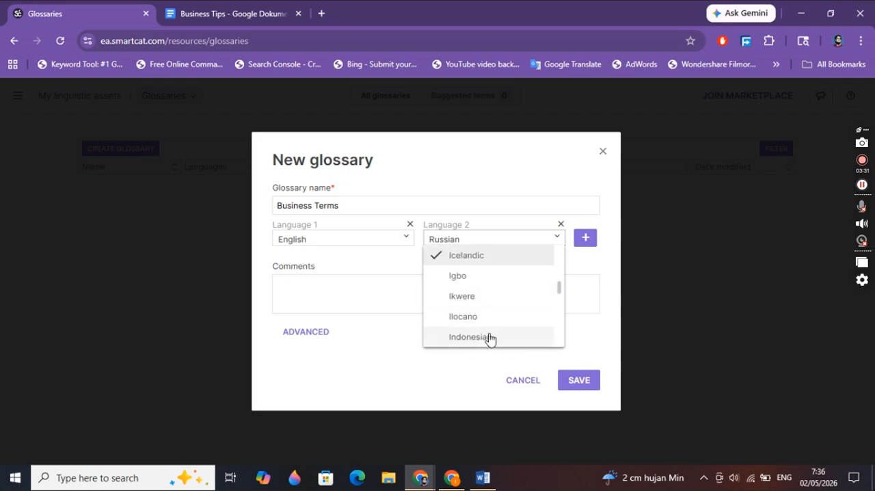
{"action": "left_click", "coordinate": [472, 337]}
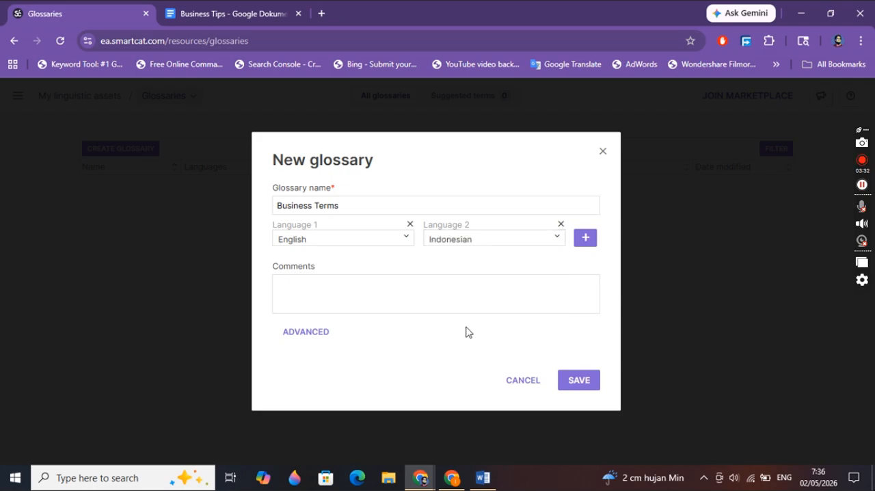
{"action": "left_click", "coordinate": [579, 384]}
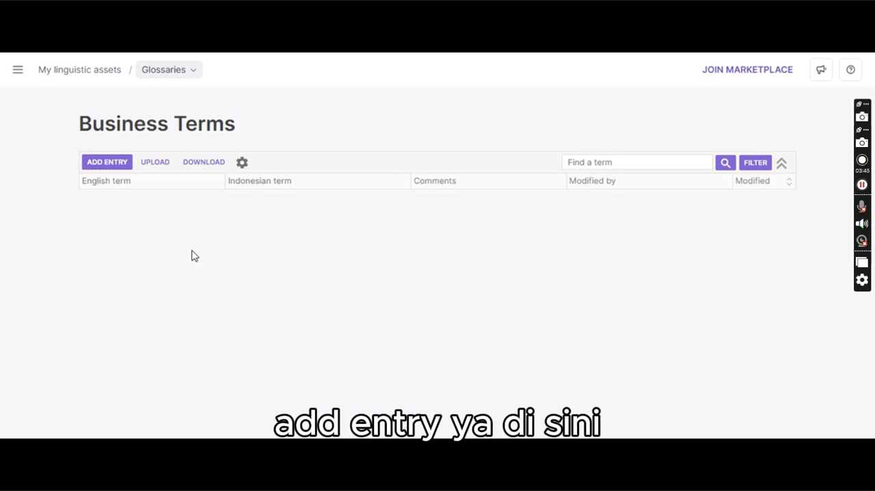
Add a glossary entry with English term "Asset", Indonesian term "Aset" and the comment "Property owned by someone".
{"action": "left_click", "coordinate": [110, 164]}
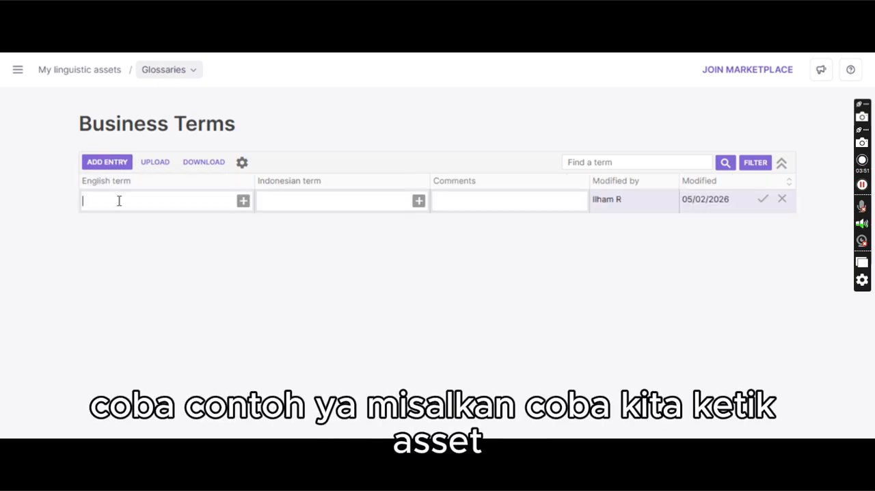
{"action": "type", "text": "Ass"}
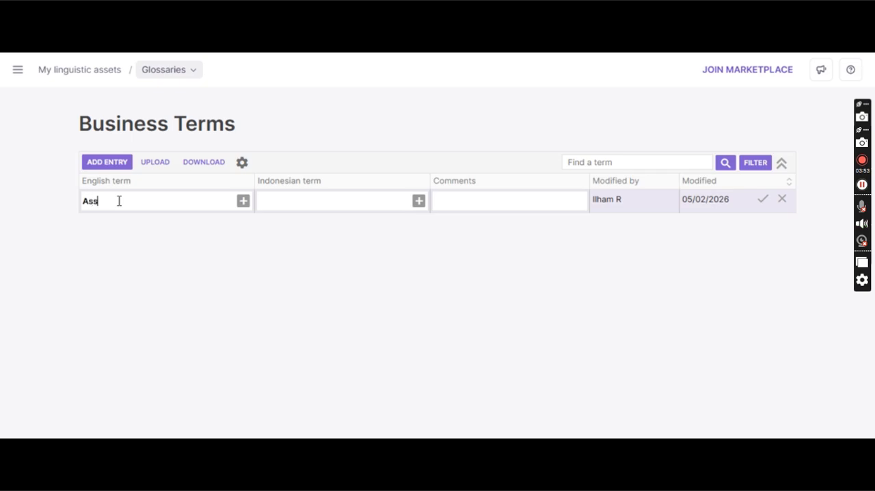
{"action": "type", "text": "et"}
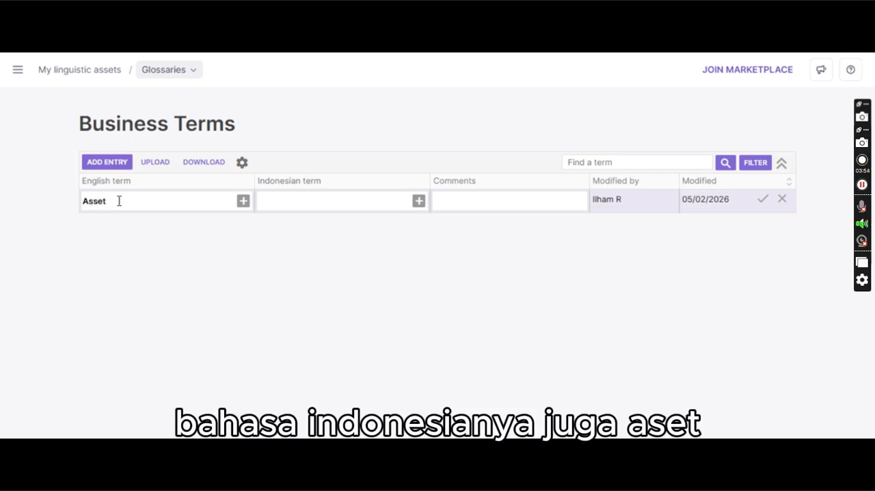
{"action": "left_click", "coordinate": [283, 202]}
{"action": "type", "text": "Aset"}
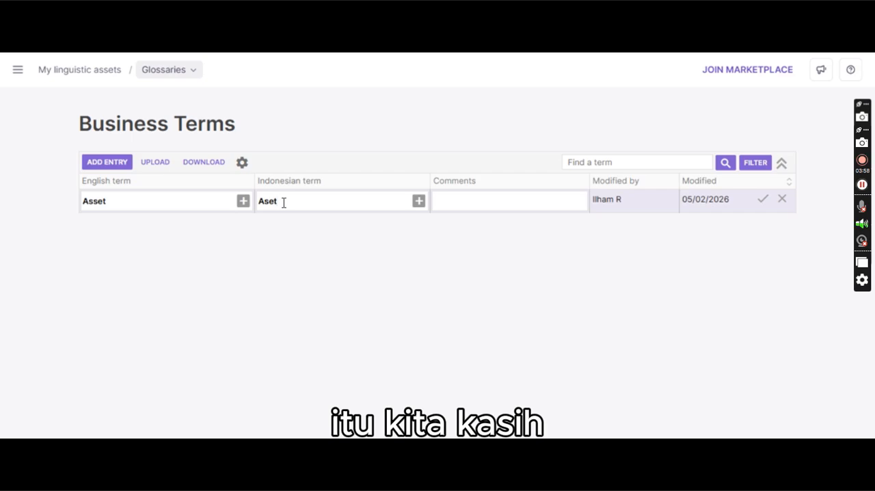
{"action": "left_click", "coordinate": [474, 196]}
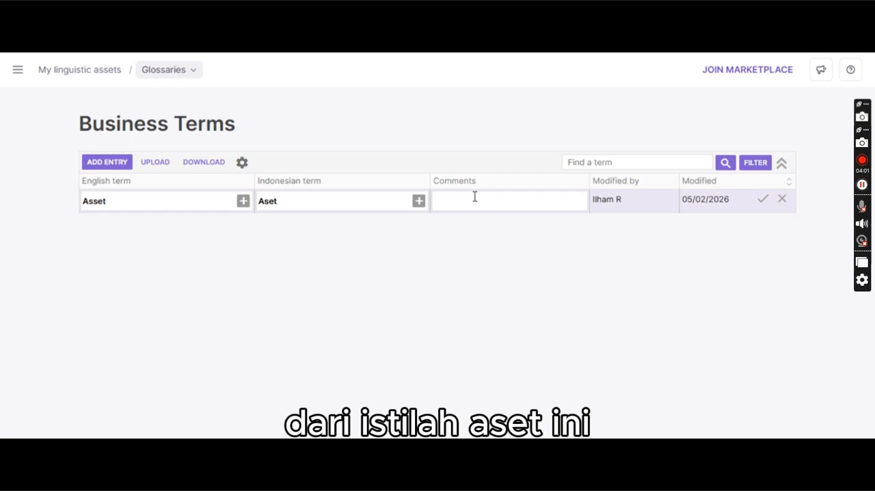
{"action": "type", "text": "Prop"}
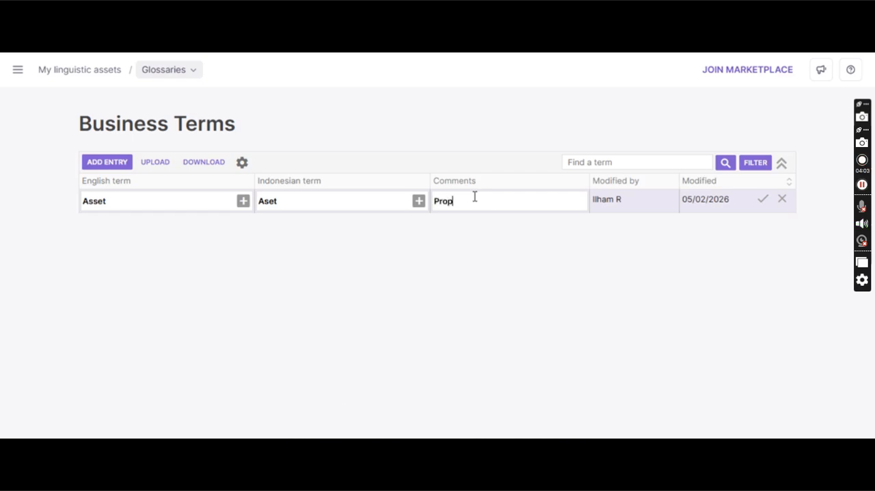
{"action": "type", "text": "erty own"}
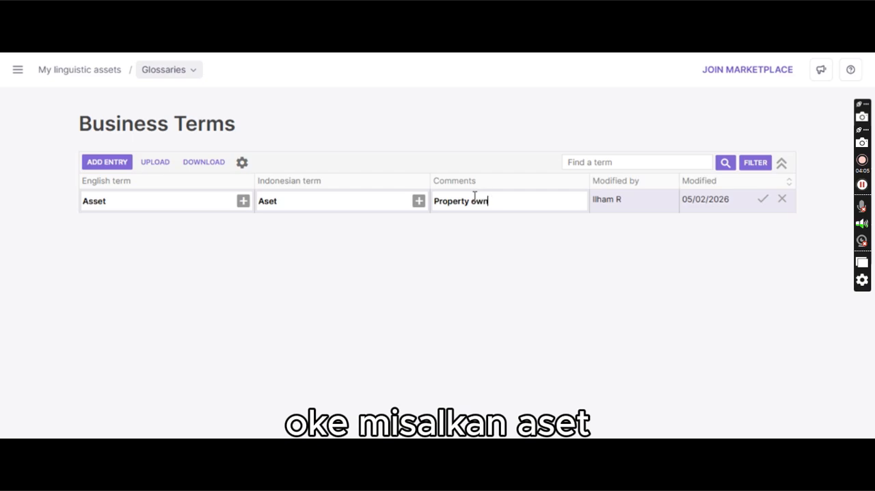
{"action": "type", "text": "ed by someone"}
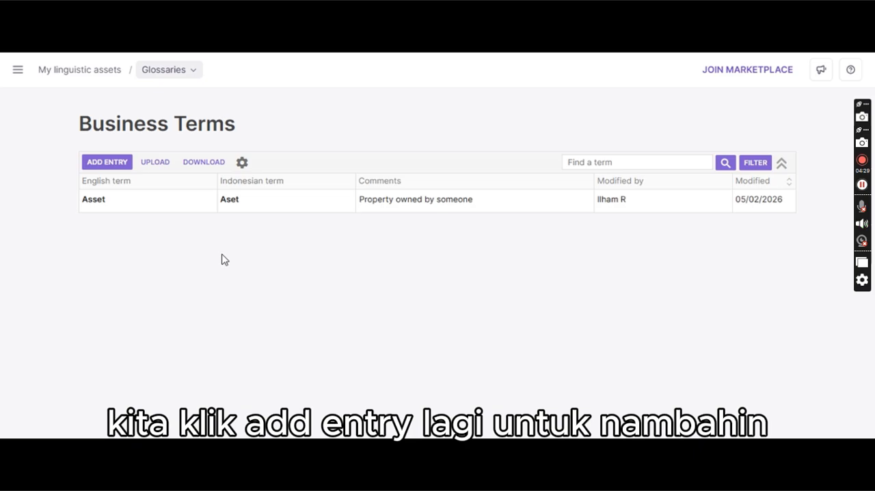
Add and save an entry with English term "Revenue", Indonesian term "Pendapatan" and the comment "Money received regularly".
{"action": "left_click", "coordinate": [112, 162]}
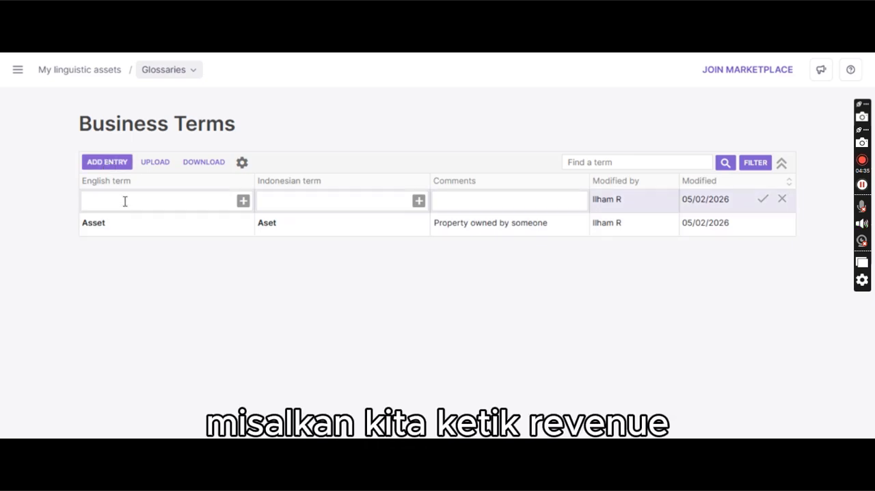
{"action": "type", "text": "Re"}
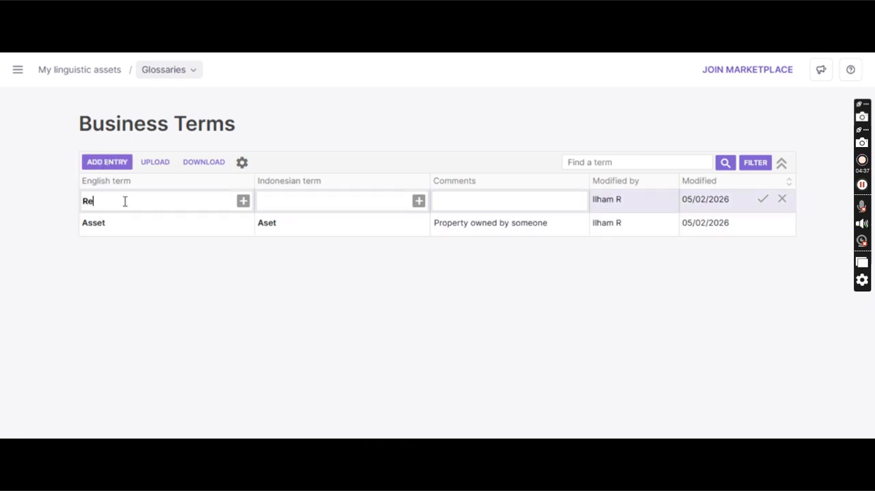
{"action": "type", "text": "venue"}
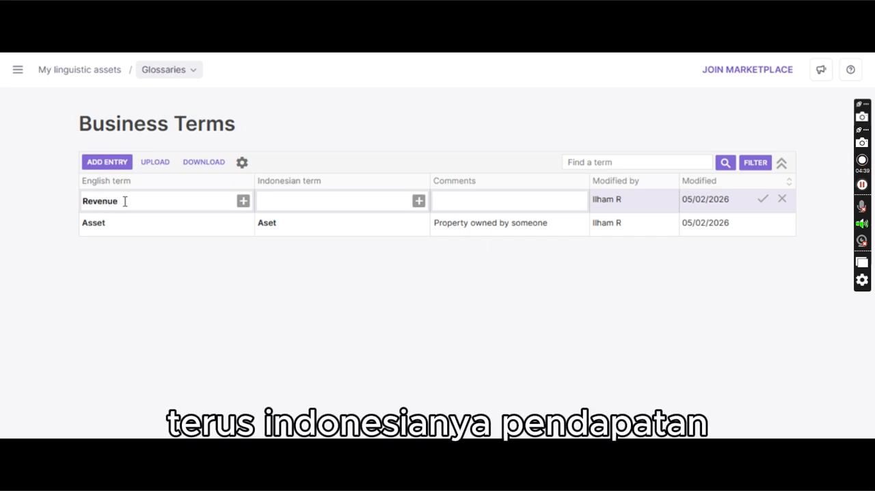
{"action": "left_click", "coordinate": [279, 205]}
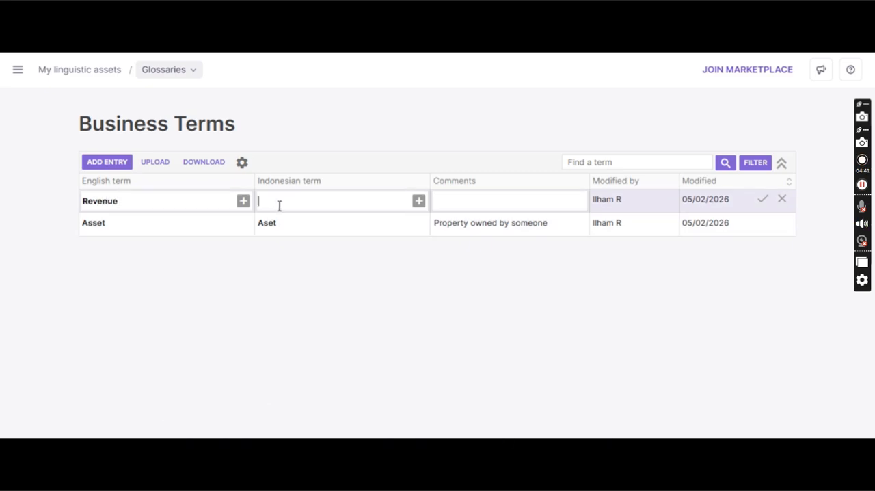
{"action": "type", "text": "Pendapata"}
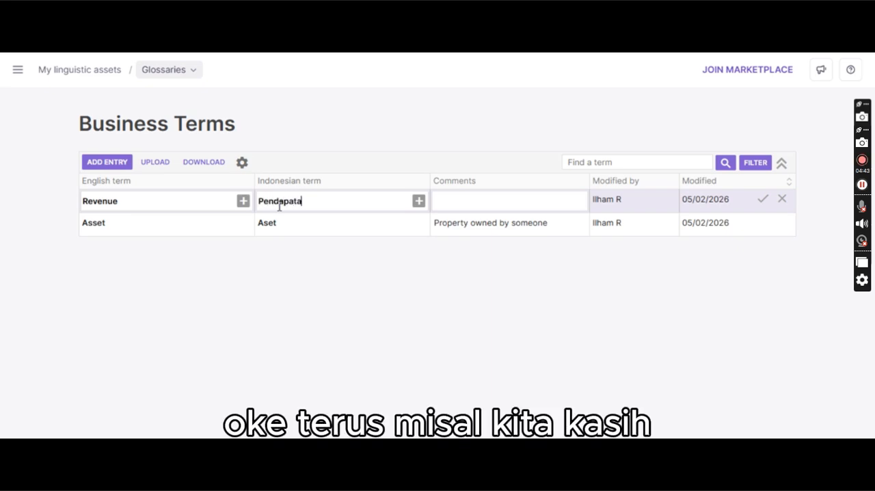
{"action": "type", "text": "n"}
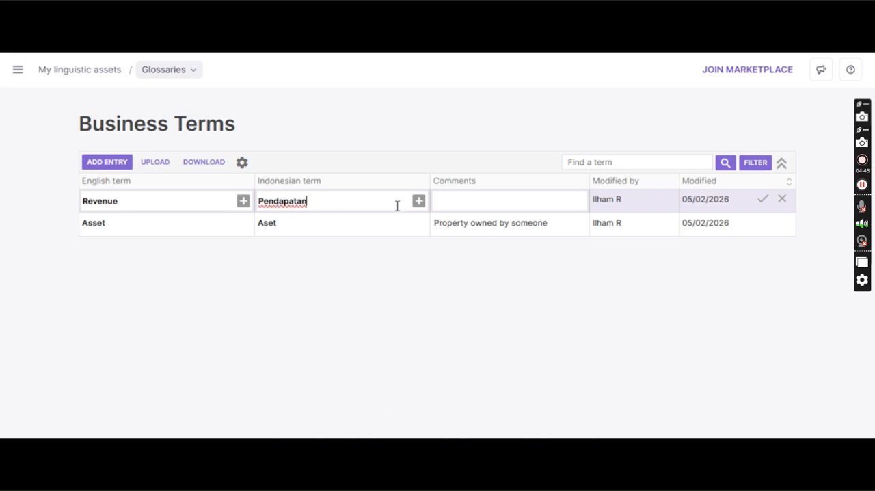
{"action": "left_click", "coordinate": [455, 196]}
{"action": "type", "text": "Money rece"}
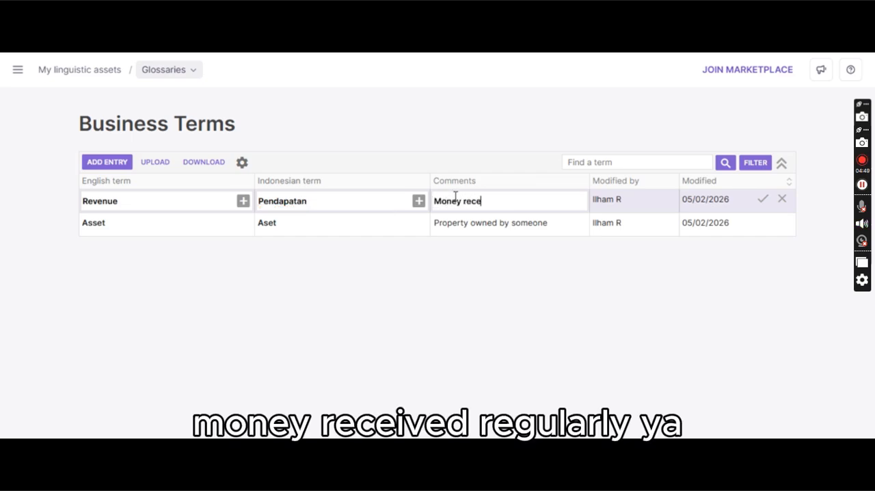
{"action": "type", "text": "ived regul"}
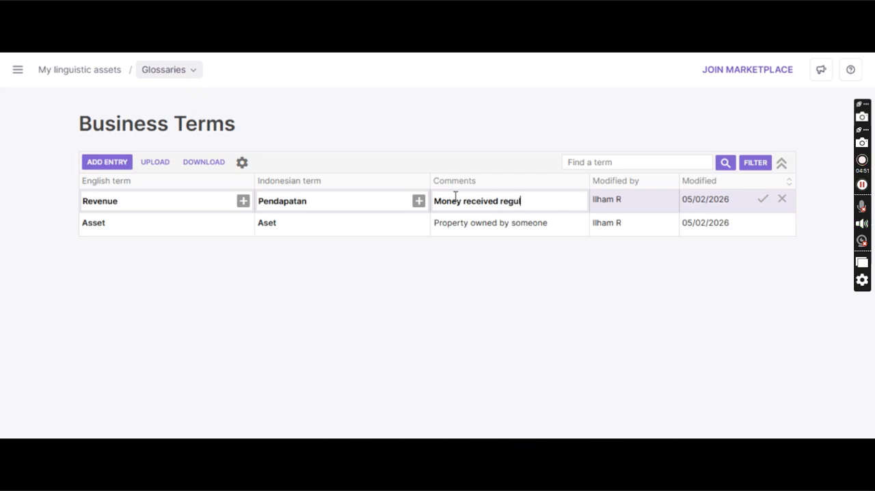
{"action": "type", "text": "arly"}
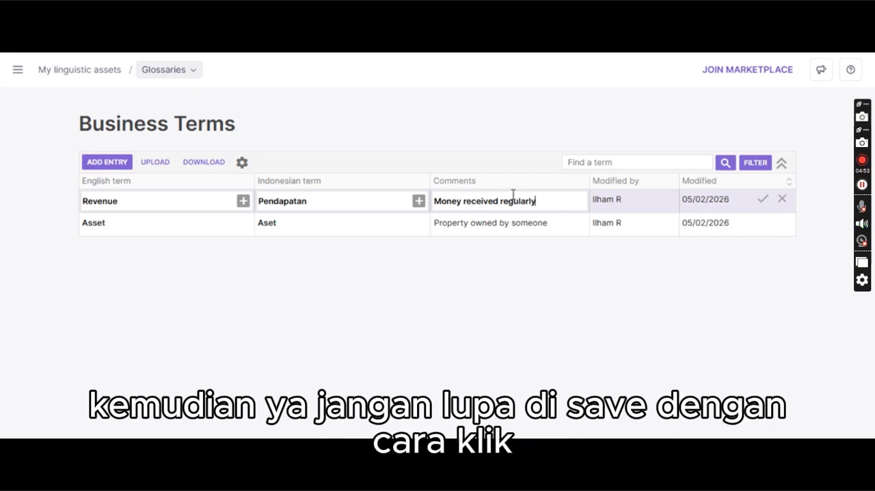
{"action": "left_click", "coordinate": [763, 201]}
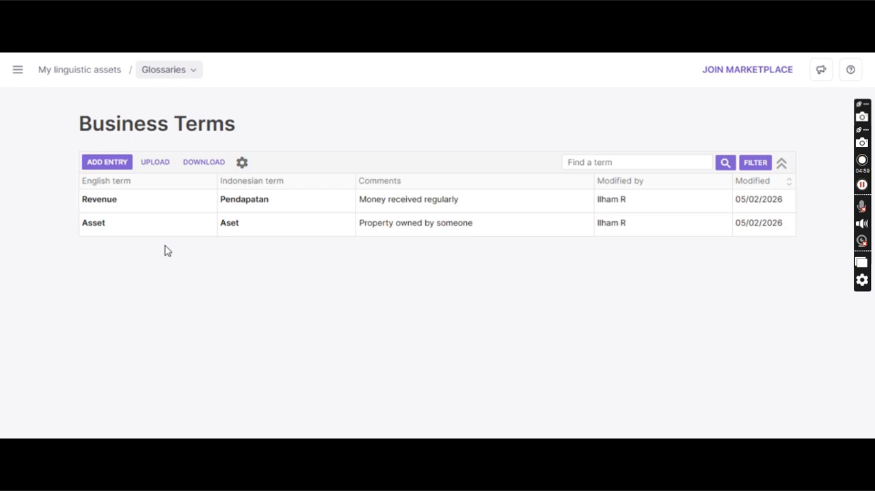
Add and save an entry with English term "Inflation", Indonesian term "Inflasi" and the comment "Price increase".
{"action": "left_click", "coordinate": [106, 162]}
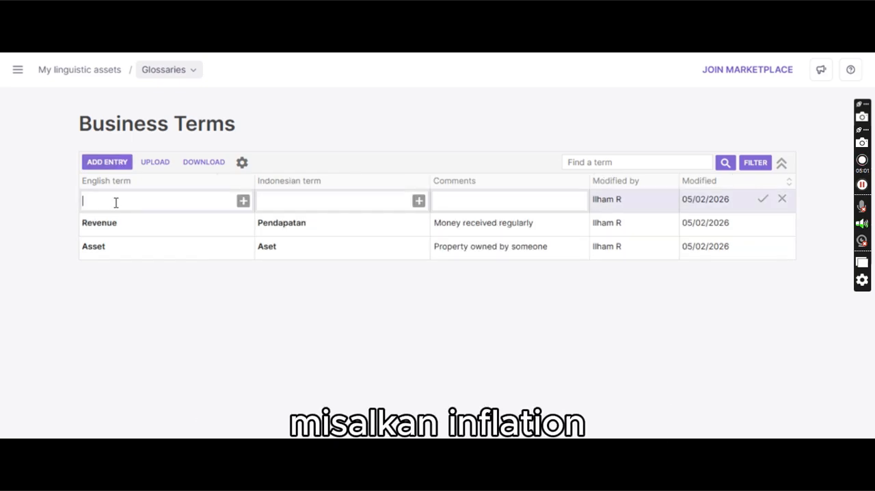
{"action": "type", "text": "Inflation"}
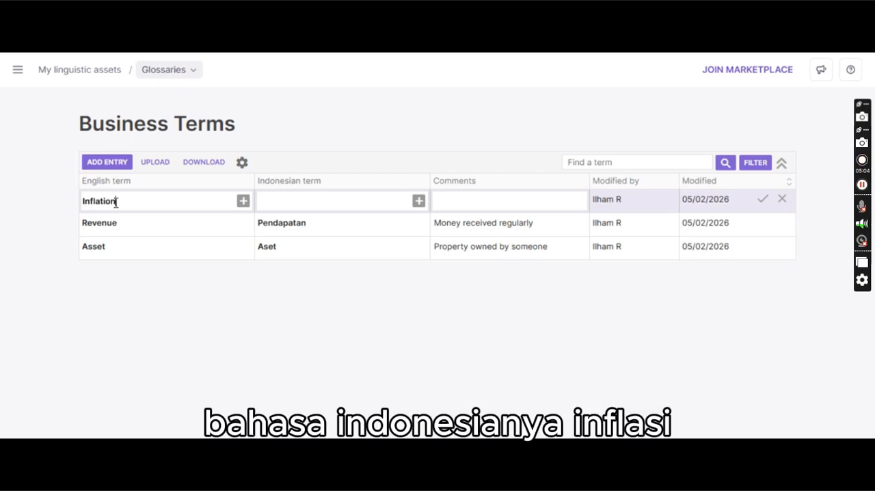
{"action": "left_click", "coordinate": [275, 200]}
{"action": "type", "text": "Inf"}
{"action": "type", "text": "lasi"}
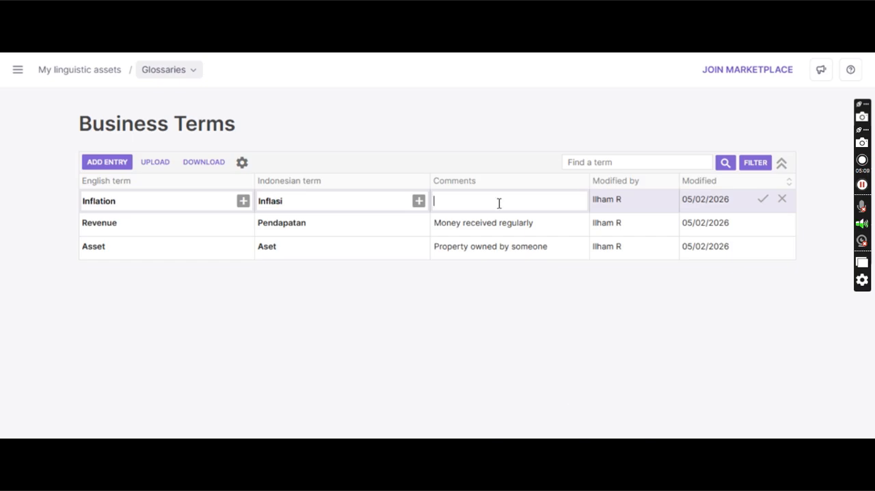
{"action": "type", "text": "Priice"}
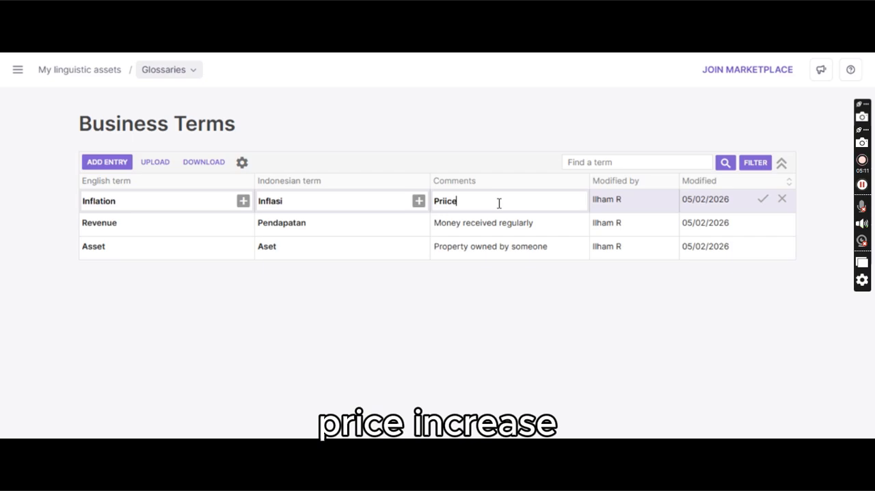
{"action": "key", "text": "BackSpace"}
{"action": "key", "text": "BackSpace"}
{"action": "key", "text": "BackSpace"}
{"action": "type", "text": "ce incre"}
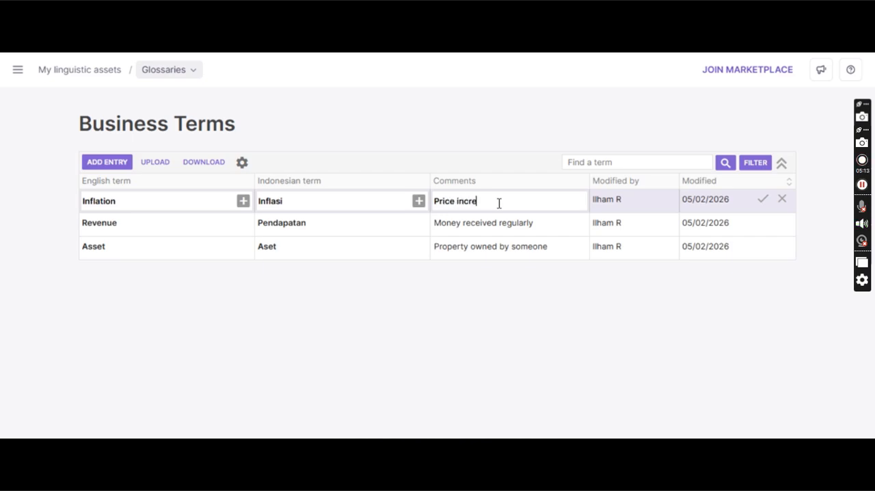
{"action": "type", "text": "ase"}
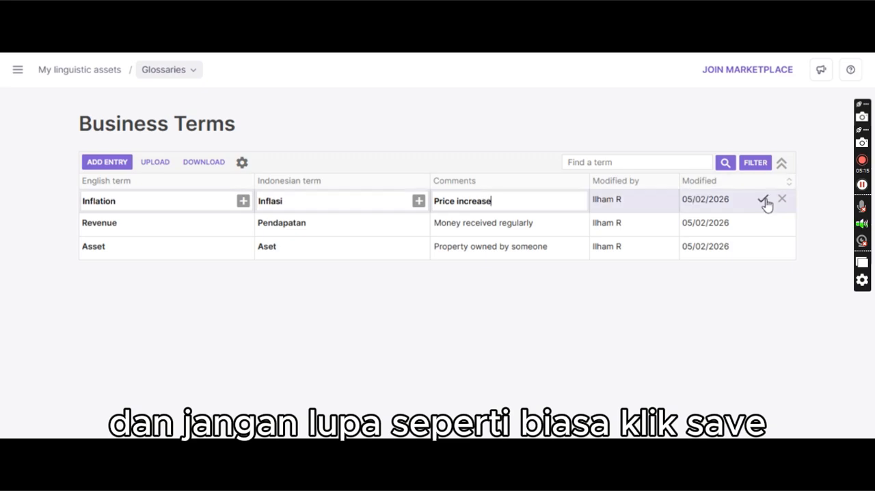
{"action": "left_click", "coordinate": [762, 200]}
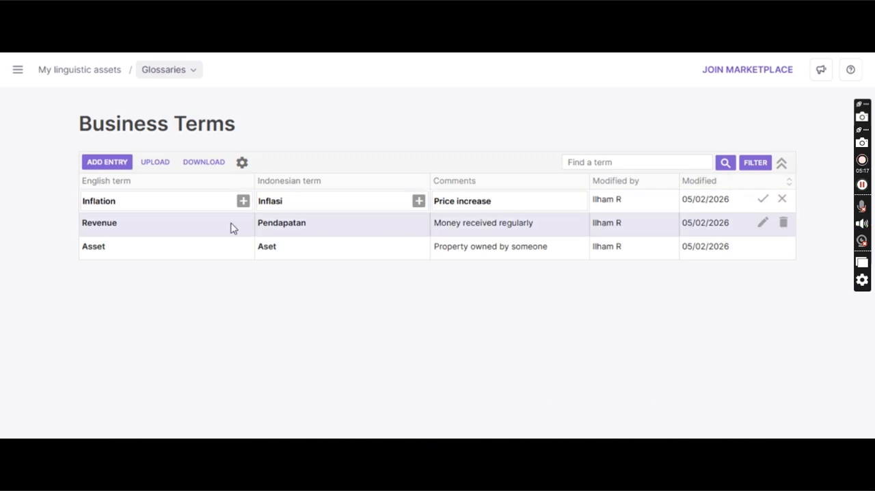
Add commented entries Liability–Liabilitas, Expense–Pengeluaran, Dividend–Dividen, Subsidy–Subsidi, Investment–Investasi, Bankruptcy–Bangkrut and Profit–Laba to the glossary.
{"action": "left_click", "coordinate": [119, 166]}
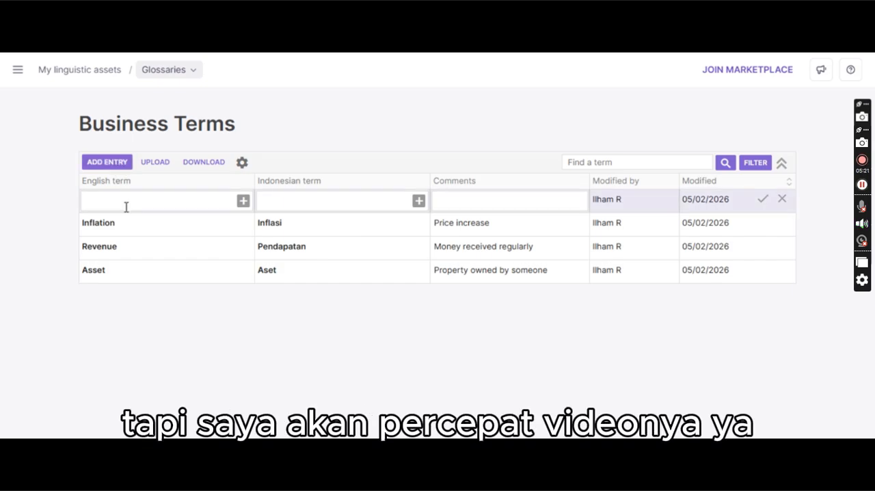
{"action": "type", "text": "Liab"}
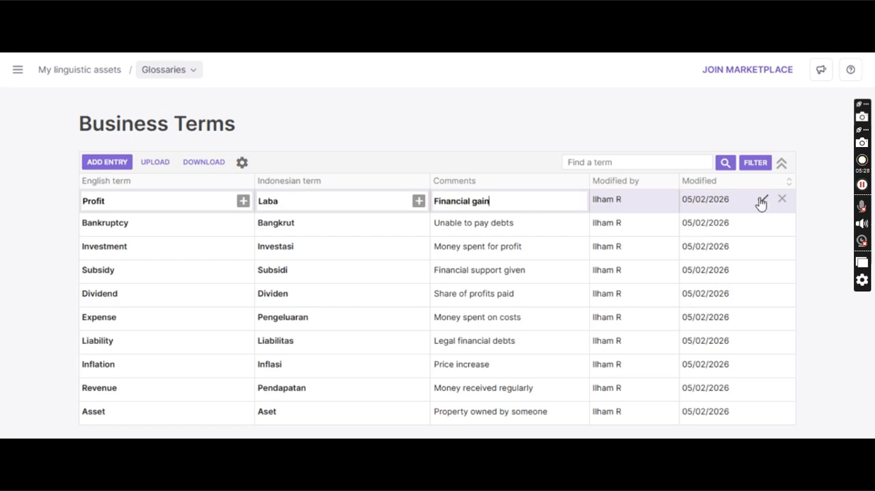
{"action": "left_click", "coordinate": [761, 199]}
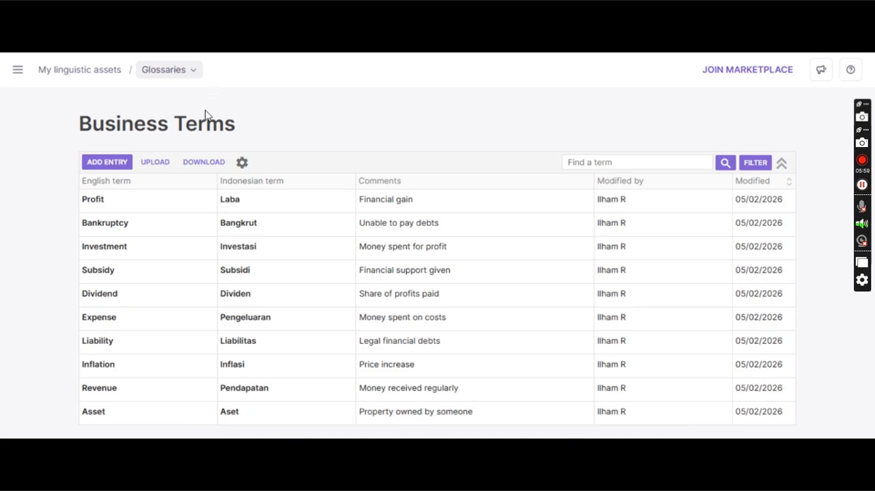
Return to the linguistic assets and switch from translation memories to the list of all glossaries.
{"action": "left_click", "coordinate": [18, 77]}
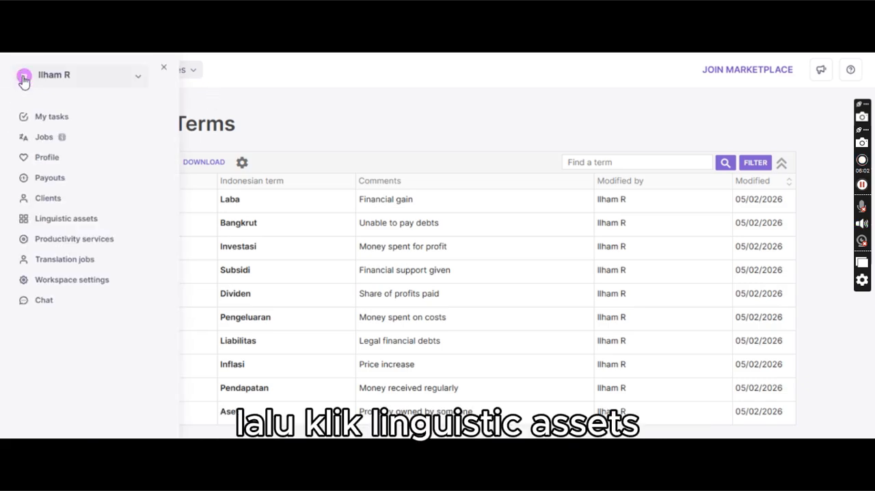
{"action": "left_click", "coordinate": [62, 220]}
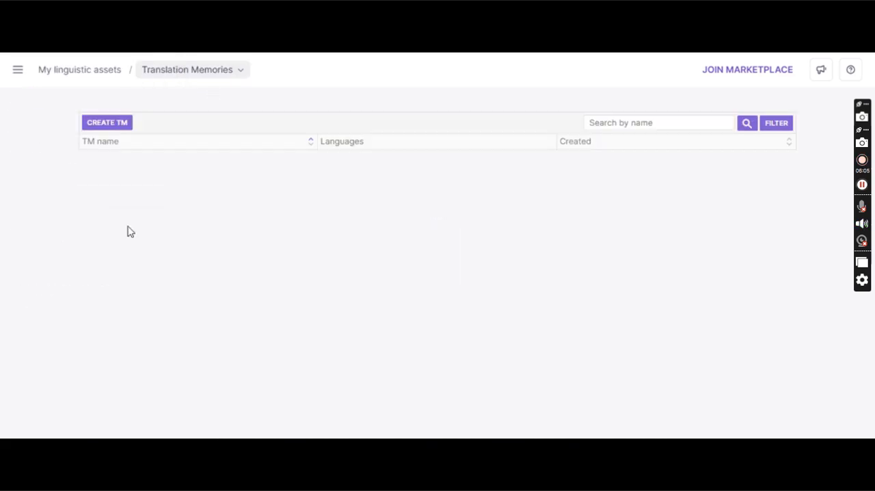
{"action": "left_click", "coordinate": [222, 74]}
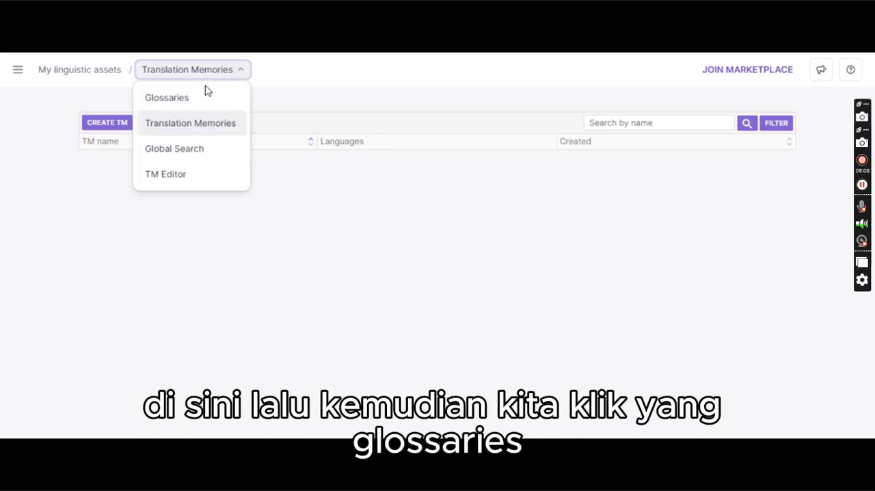
{"action": "left_click", "coordinate": [192, 108]}
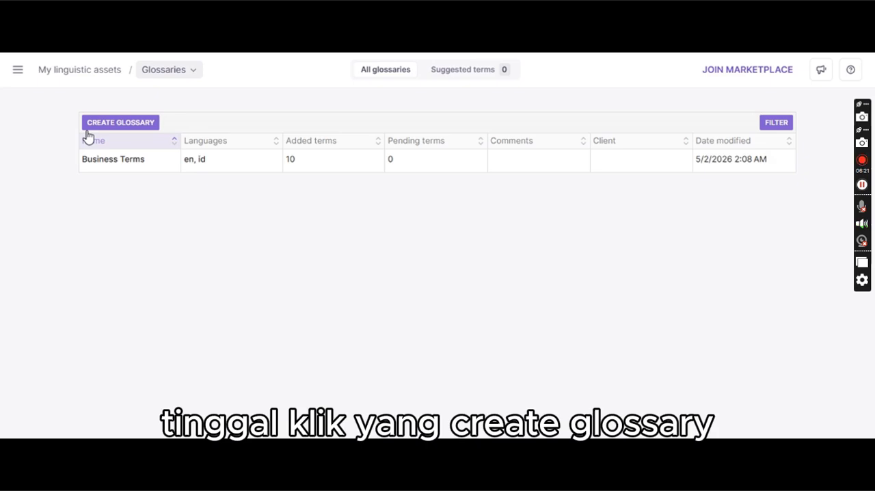
Create and save a new glossary named "Technology Terms" with English and Indonesian as its languages.
{"action": "left_click", "coordinate": [127, 123]}
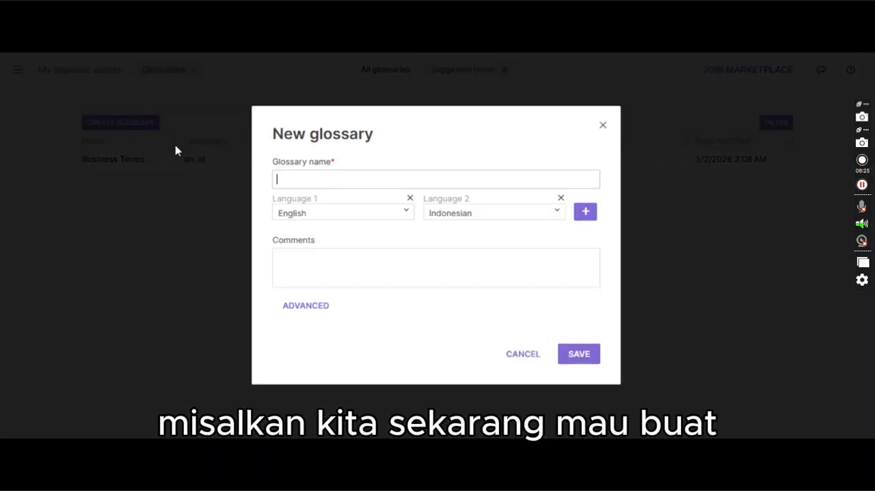
{"action": "type", "text": "T"}
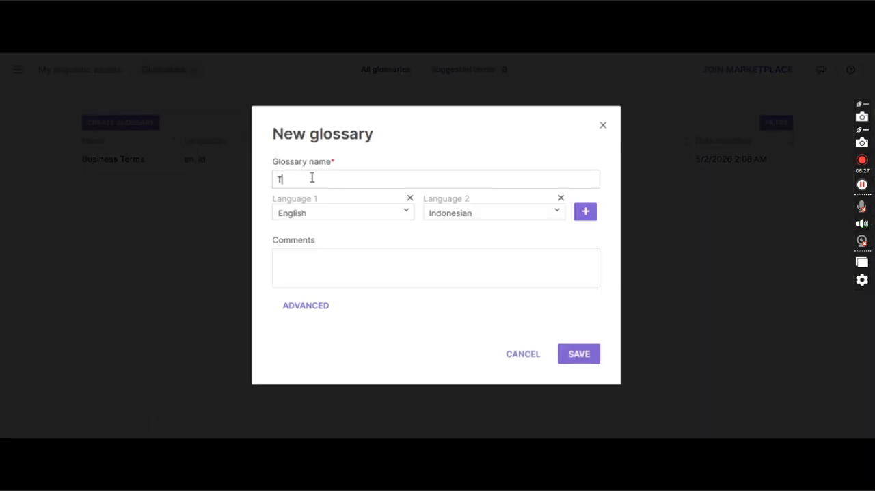
{"action": "type", "text": "echnology Terms"}
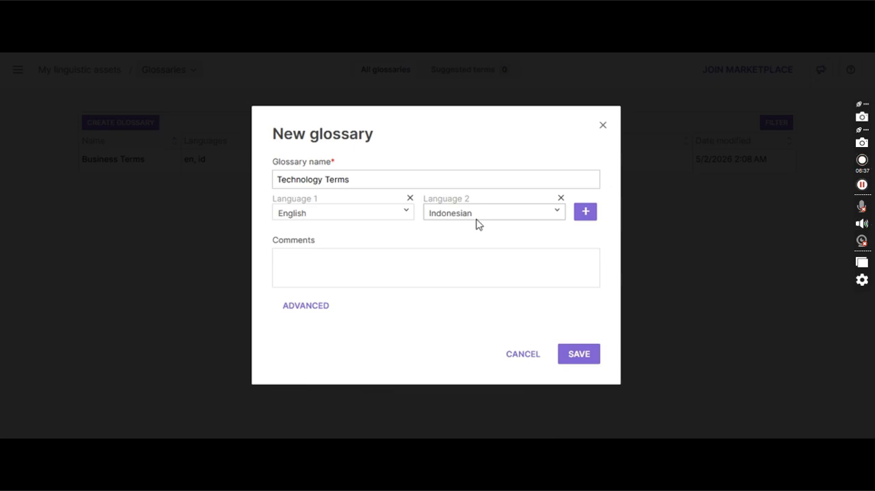
{"action": "left_click", "coordinate": [580, 354]}
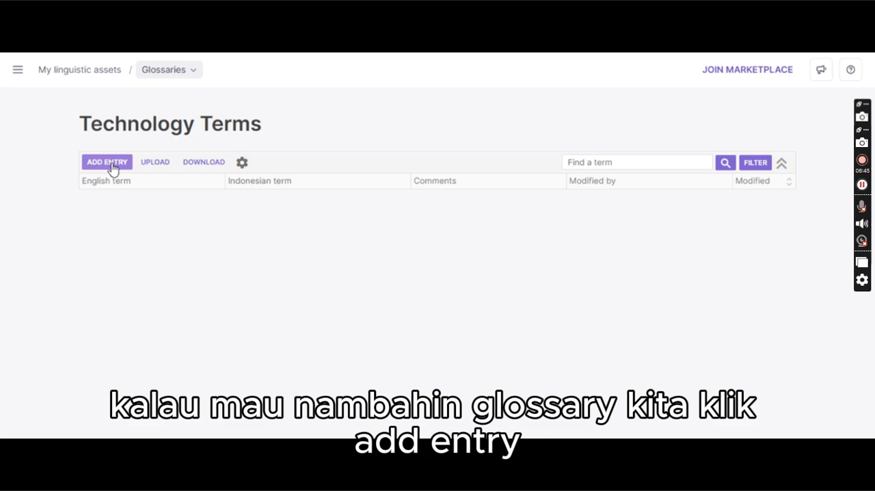
Add and save an entry with English term "Artificial Intelligence", Indonesian term "Kecerdasan Buatan" and the comment "Simulates human intelligence".
{"action": "left_click", "coordinate": [111, 166]}
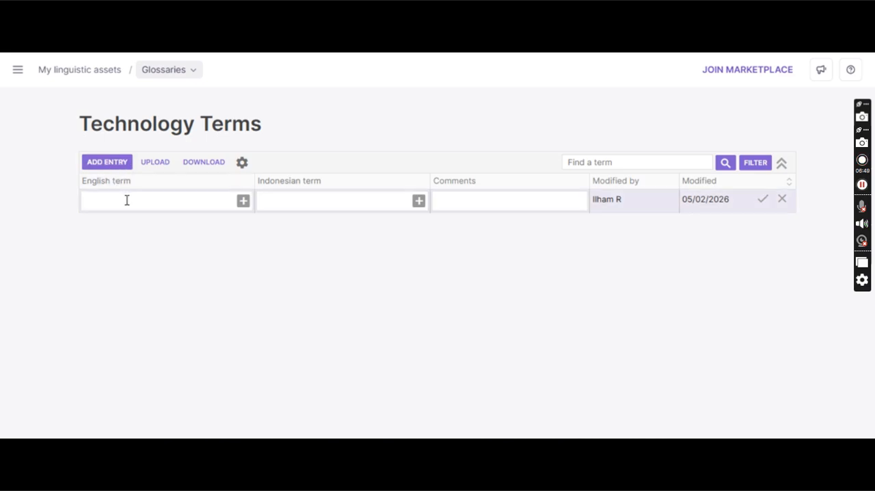
{"action": "type", "text": "Artificial"}
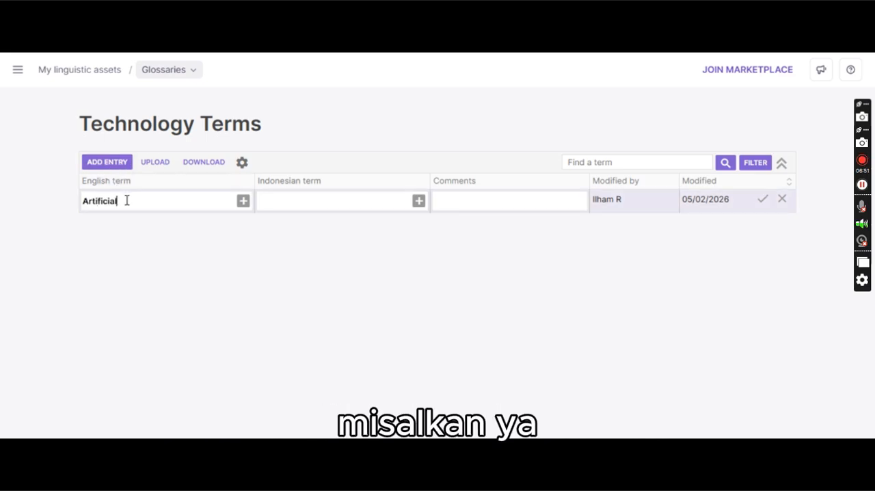
{"action": "type", "text": " I"}
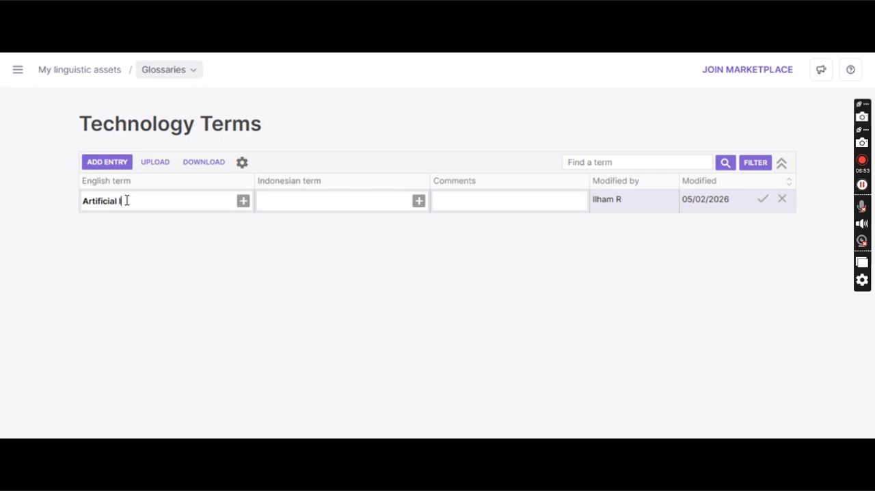
{"action": "type", "text": "ntellige"}
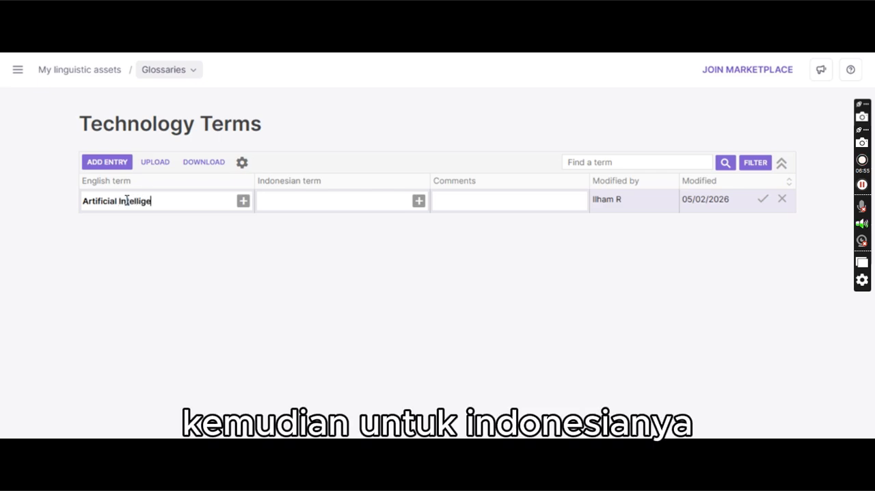
{"action": "type", "text": "nce"}
{"action": "left_click", "coordinate": [310, 201]}
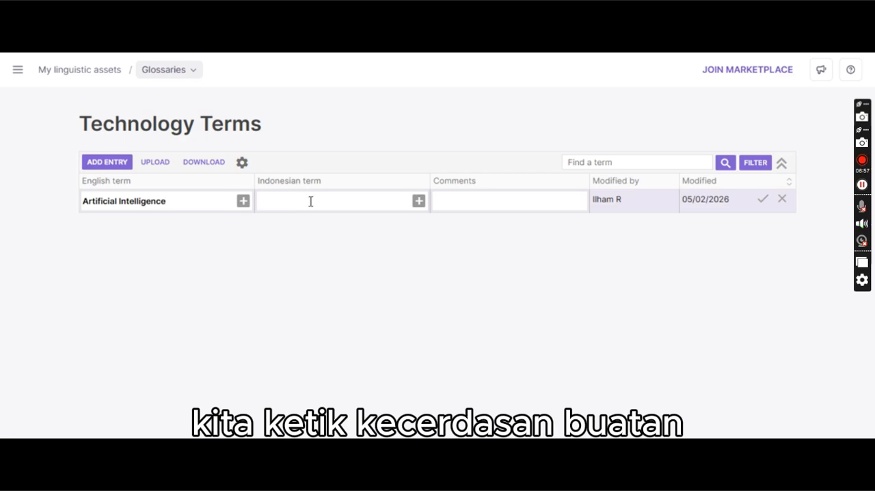
{"action": "type", "text": "Kecerdasan Buatan"}
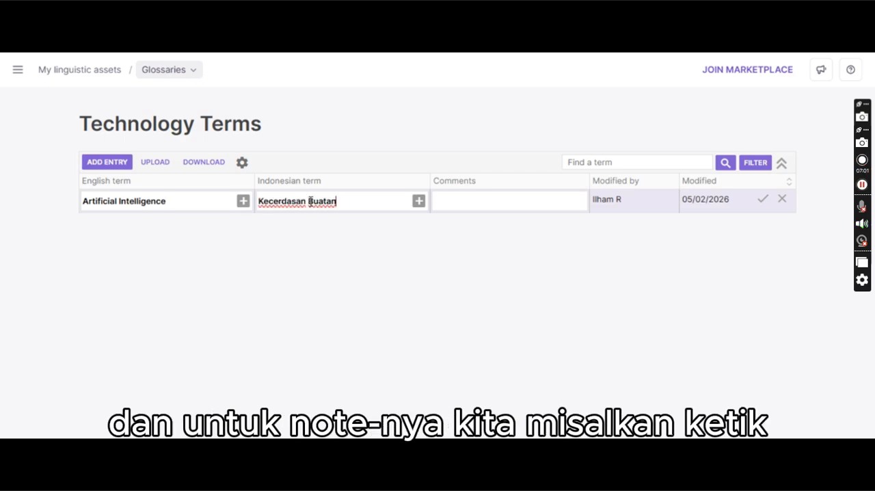
{"action": "left_click", "coordinate": [482, 205]}
{"action": "type", "text": "S"}
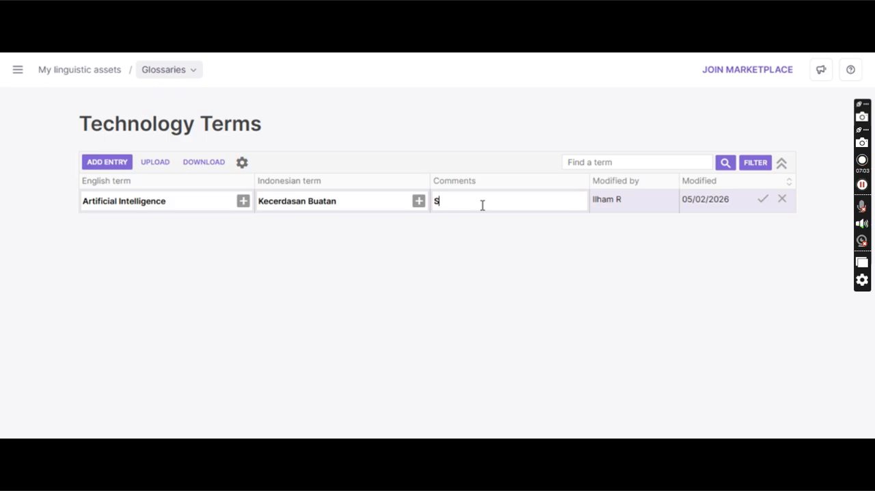
{"action": "type", "text": "imulates human intelligence"}
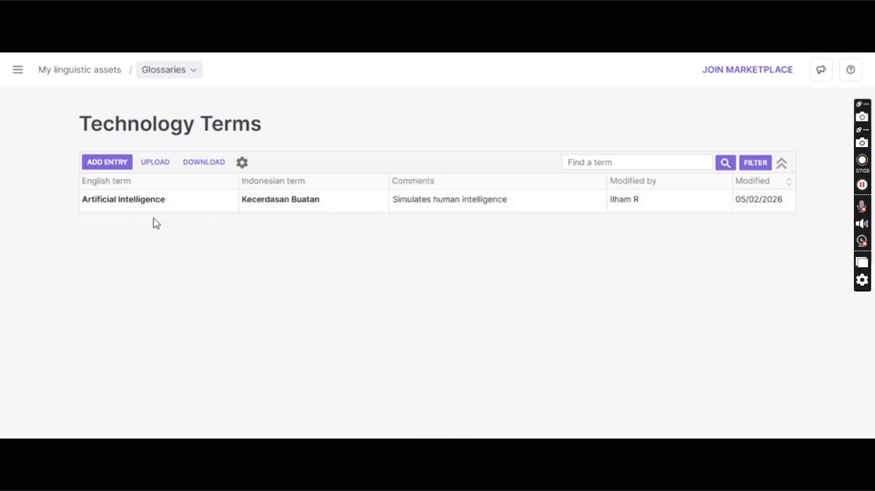
Add four blank entry rows at once to the Technology Terms glossary.
{"action": "left_click", "coordinate": [115, 165]}
{"action": "left_click", "coordinate": [114, 165]}
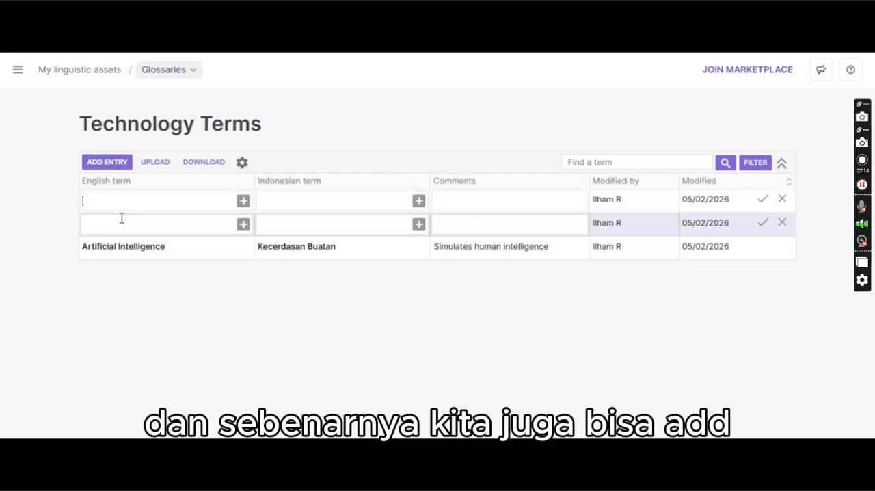
{"action": "left_click", "coordinate": [119, 164]}
{"action": "left_click", "coordinate": [119, 164]}
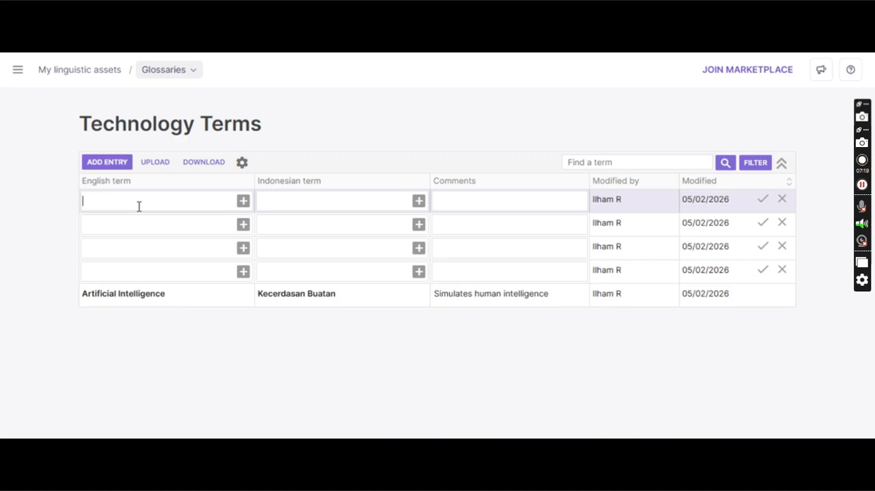
Fill the first blank row with English term "Software", Indonesian term "Perangkat lunak" and the comment "Computer programs".
{"action": "type", "text": "Softwa"}
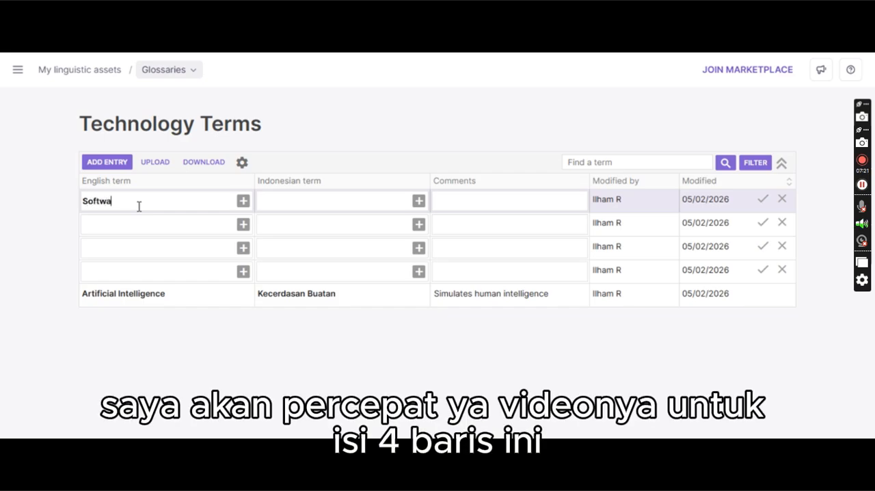
{"action": "type", "text": "re"}
{"action": "left_click", "coordinate": [344, 209]}
{"action": "type", "text": "Perangkat lunak"}
{"action": "left_click", "coordinate": [490, 199]}
{"action": "type", "text": "Computer programs"}
Fill the second row with English term "Hardware", Indonesian term "Perangkat keras" and the comment "Computer components".
{"action": "left_click", "coordinate": [114, 223]}
{"action": "type", "text": "Hardware"}
{"action": "left_click", "coordinate": [355, 220]}
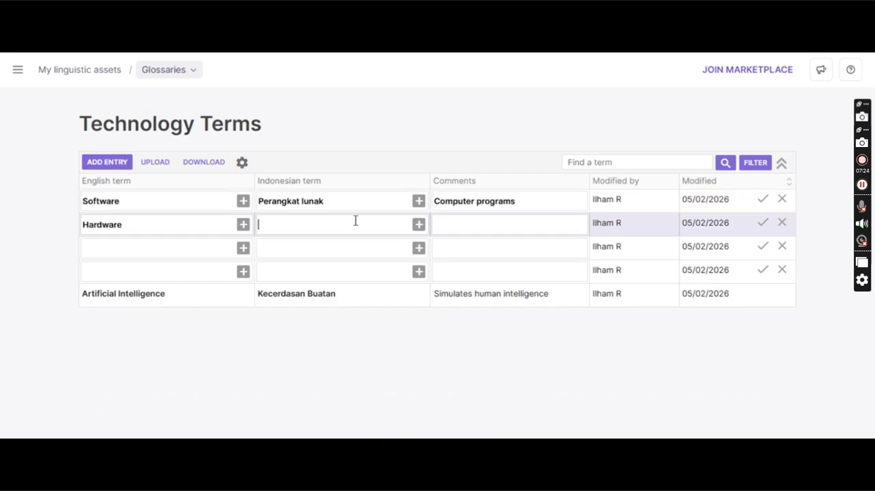
{"action": "type", "text": "Perangkat keras"}
{"action": "left_click", "coordinate": [472, 220]}
{"action": "type", "text": "Computer components"}
Fill the third row with English term "Gadget", Indonesian term "Gawai" and the comment "Small electronic device".
{"action": "left_click", "coordinate": [118, 244]}
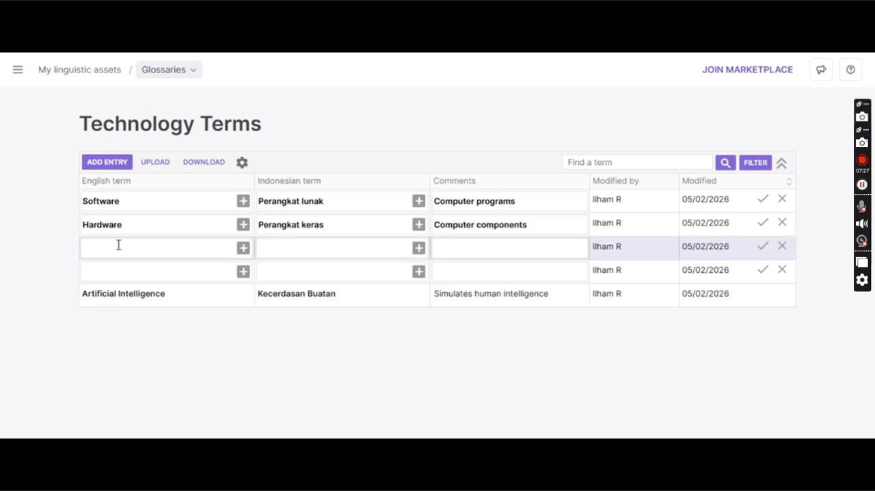
{"action": "type", "text": "Gadget"}
{"action": "left_click", "coordinate": [282, 247]}
{"action": "type", "text": "Gawai"}
{"action": "left_click", "coordinate": [496, 246]}
{"action": "type", "text": "Small electronic device"}
Fill the fourth row with "Download", "Unduh" and the comment "Save data from internet", and save each of the four new entries.
{"action": "left_click", "coordinate": [117, 270]}
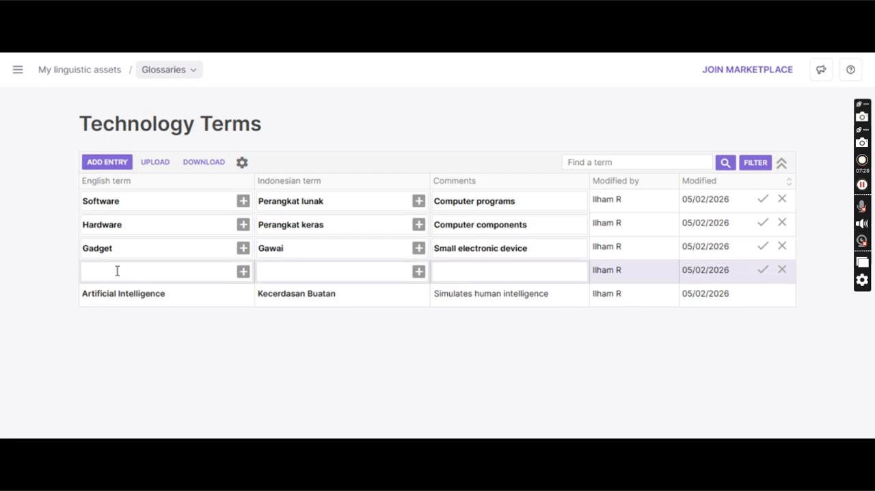
{"action": "type", "text": "Download"}
{"action": "left_click", "coordinate": [285, 270]}
{"action": "type", "text": "Unduh"}
{"action": "left_click", "coordinate": [482, 270]}
{"action": "type", "text": "Save data from internet"}
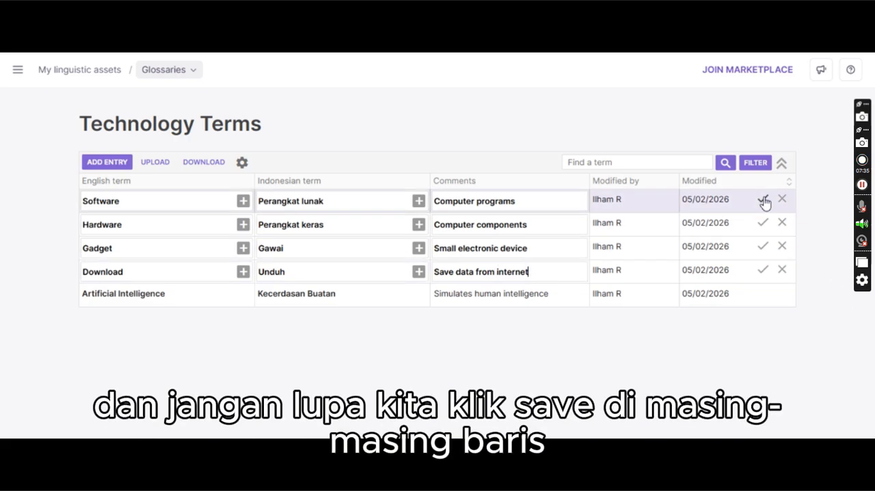
{"action": "left_click", "coordinate": [763, 247]}
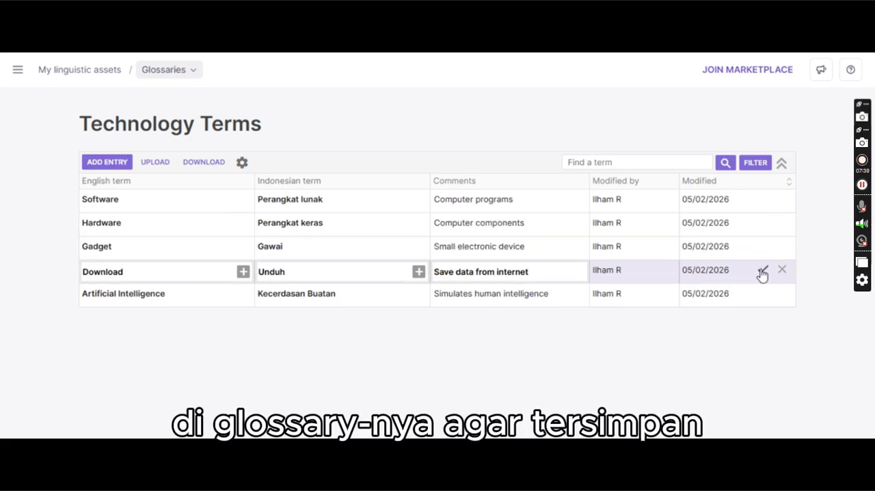
{"action": "left_click", "coordinate": [762, 272]}
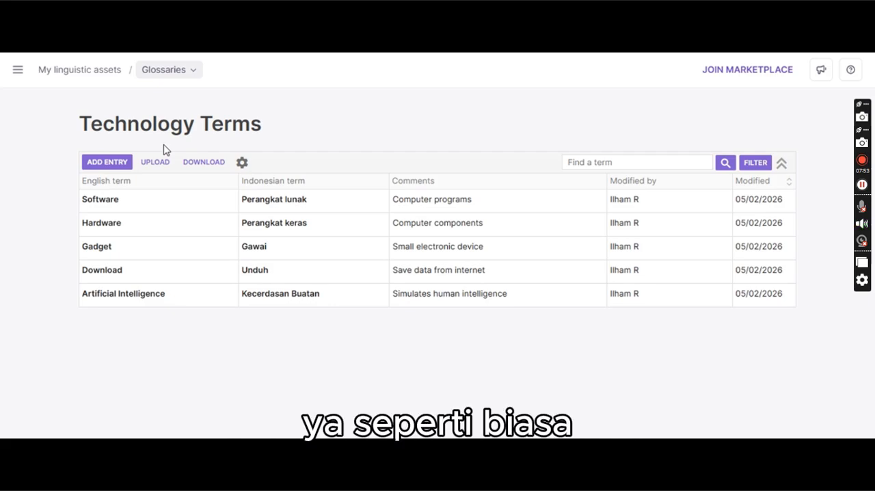
Leave the Technology Terms glossary and go back through the linguistic assets to the list of all glossaries.
{"action": "left_click", "coordinate": [18, 69]}
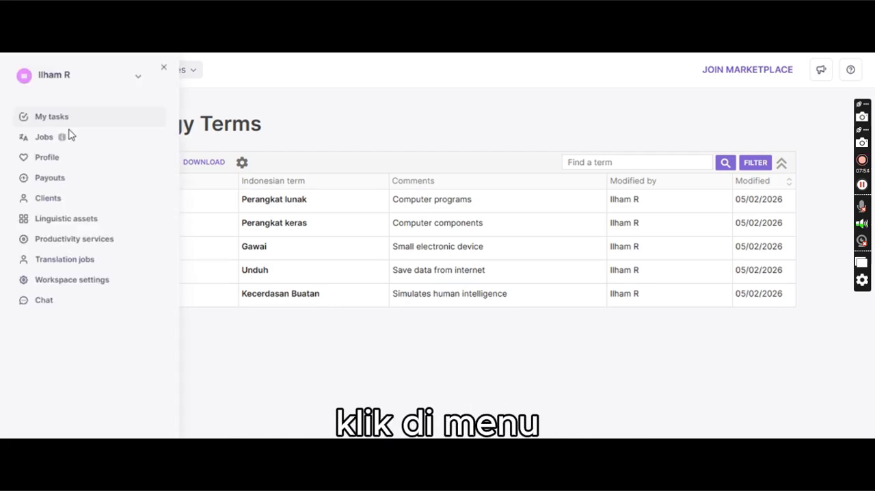
{"action": "left_click", "coordinate": [67, 218]}
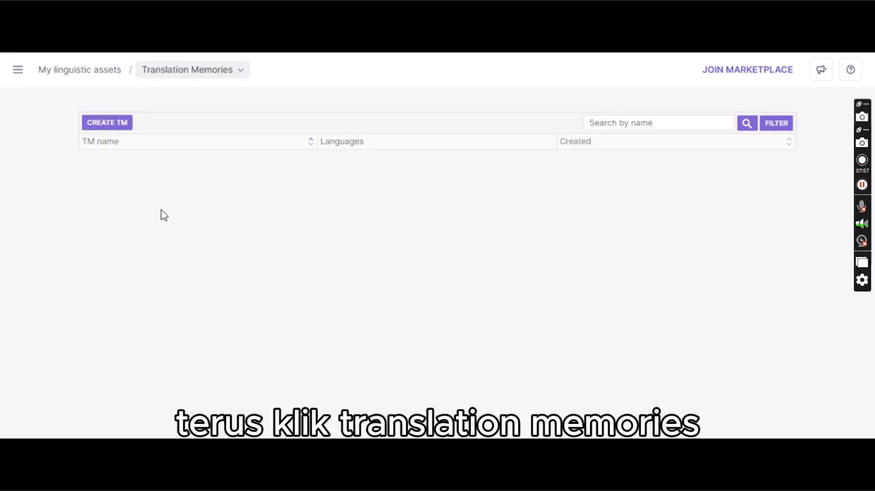
{"action": "left_click", "coordinate": [219, 72]}
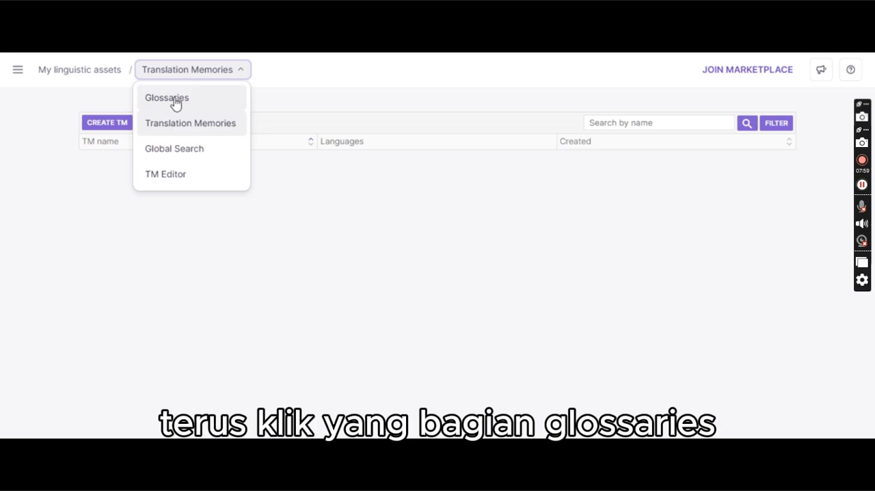
{"action": "left_click", "coordinate": [173, 104]}
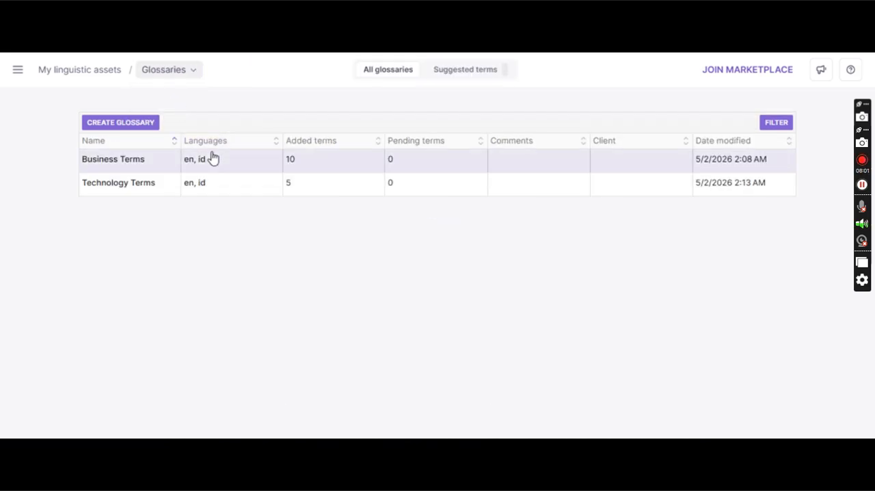